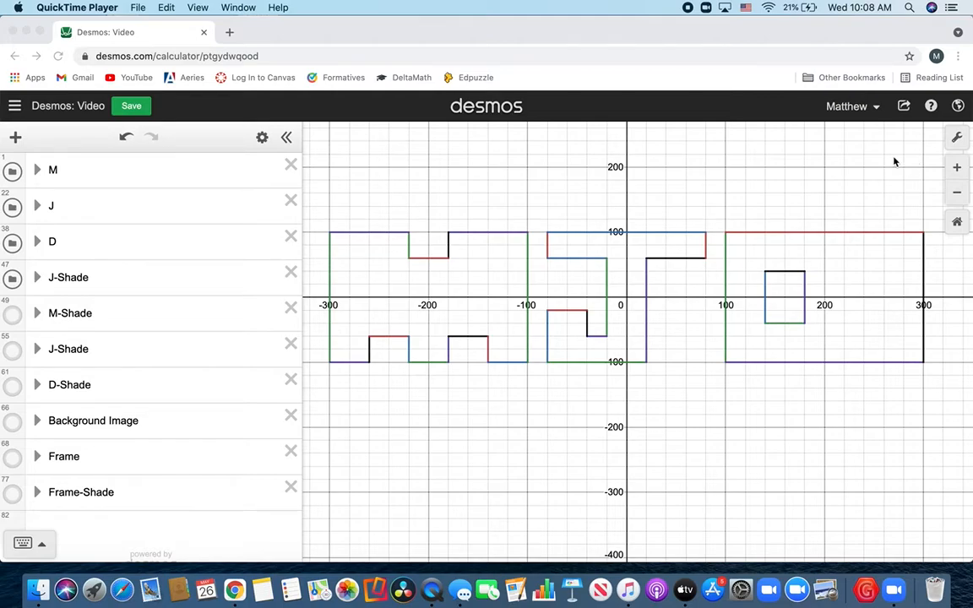
Expand the M folder and subscript the first equation's variable as x₁, checking which segment of the letter it draws.
left_click(39, 172)
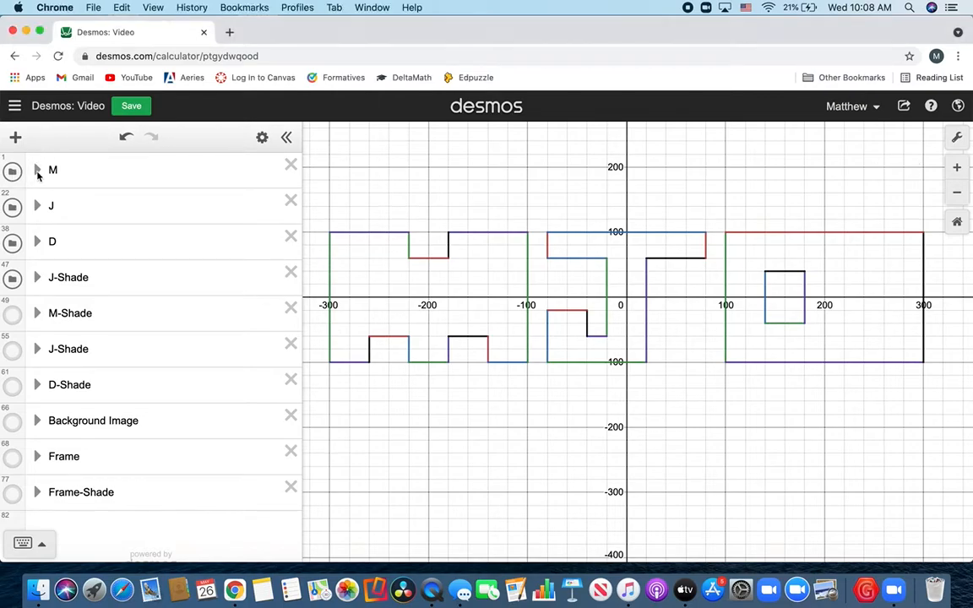
left_click(35, 169)
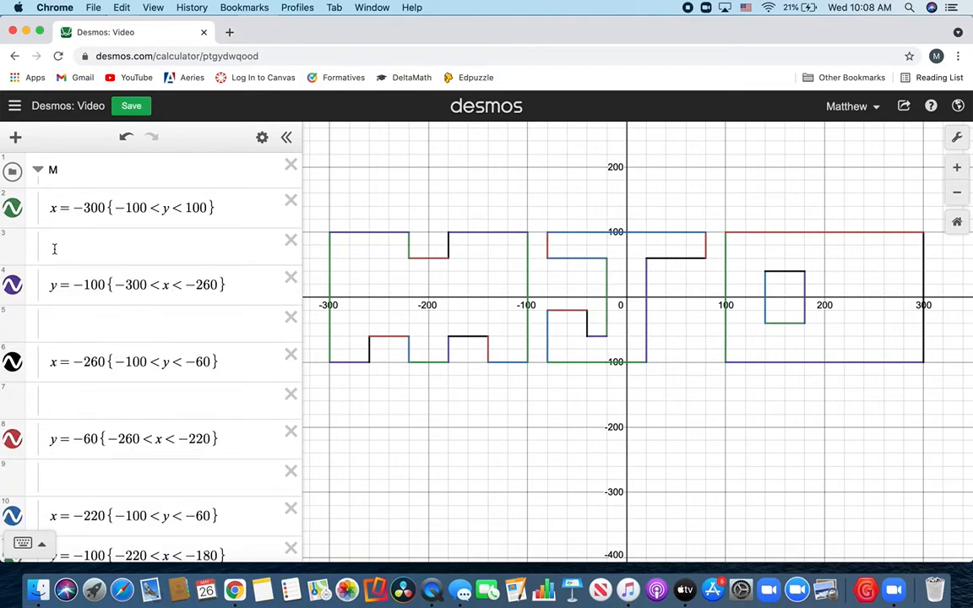
left_click(57, 212)
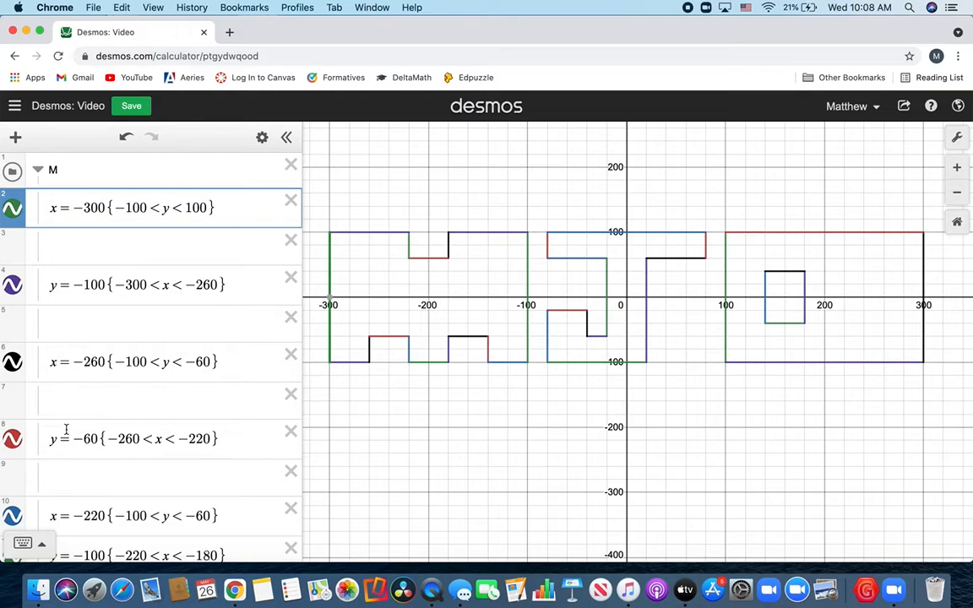
left_click(20, 216)
left_click(19, 215)
left_click(19, 215)
left_click(20, 215)
type("1")
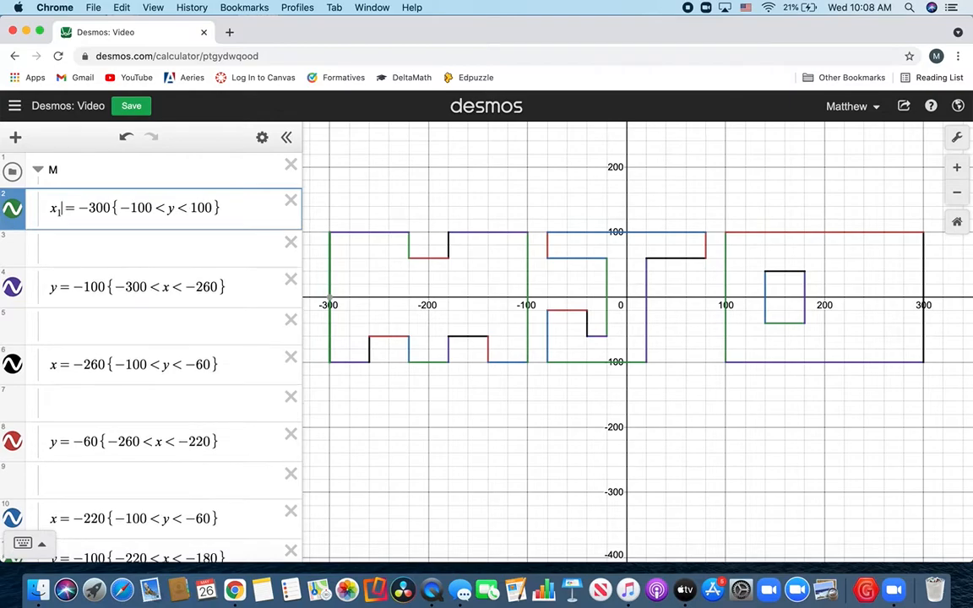
Subscript the variables of the next three M equations as y₂, x₃ and y₄.
left_click(59, 286)
type("2")
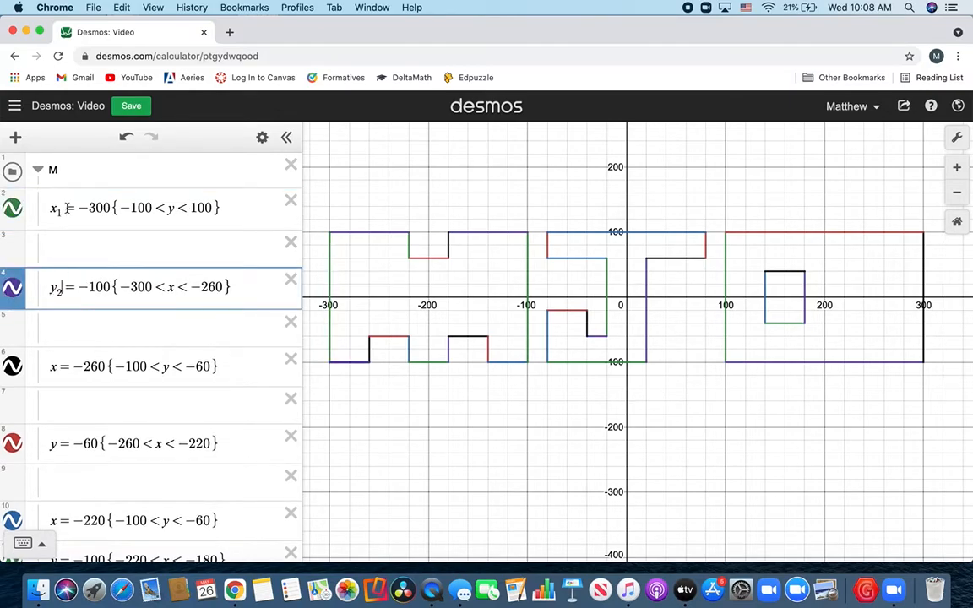
left_click(59, 365)
type("2")
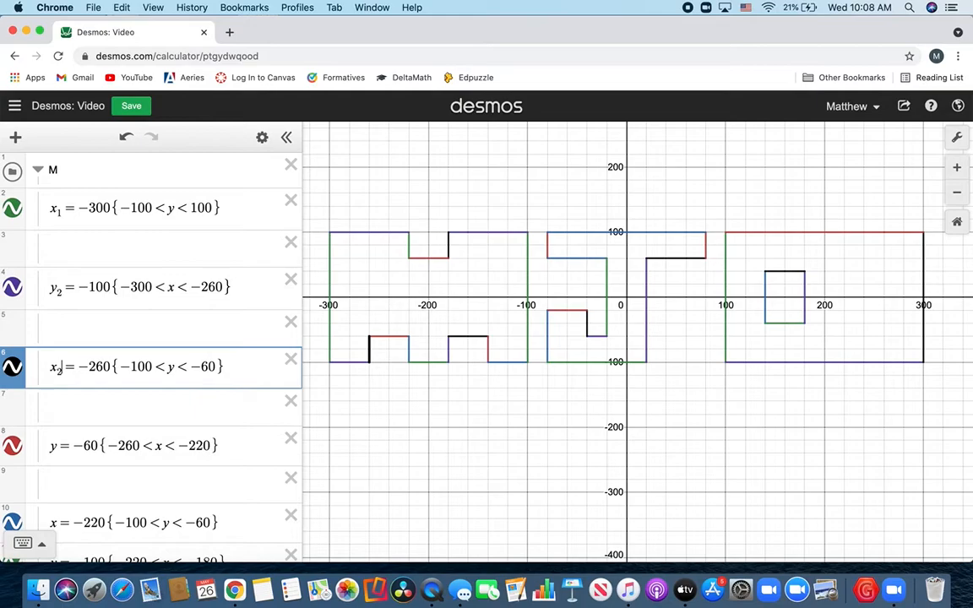
key("BackSpace")
type("3")
left_click(57, 445)
type("4")
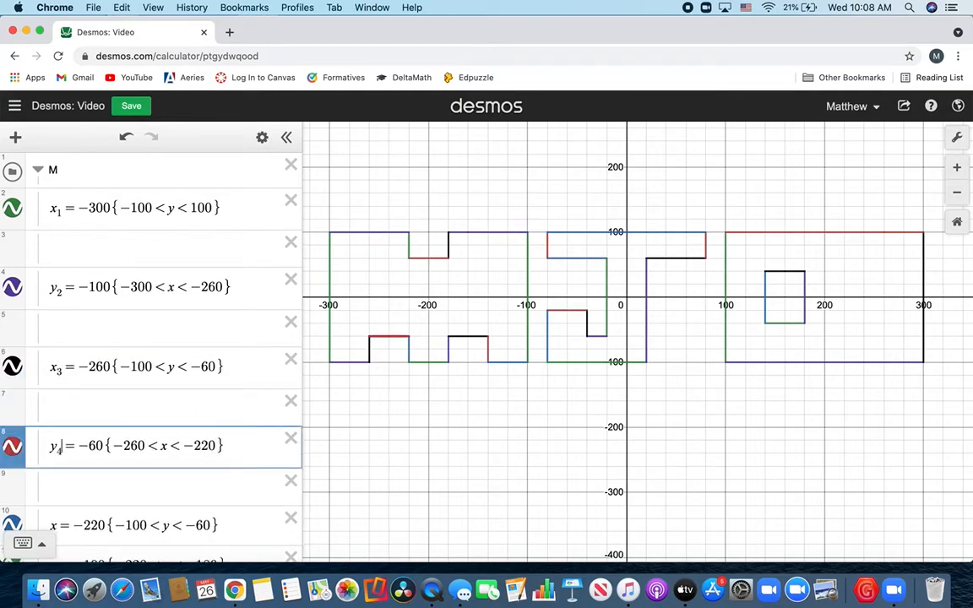
Subscript the two remaining unnumbered M equations as x₅ and y₆.
scroll(152, 354, "down", 3)
left_click(55, 434)
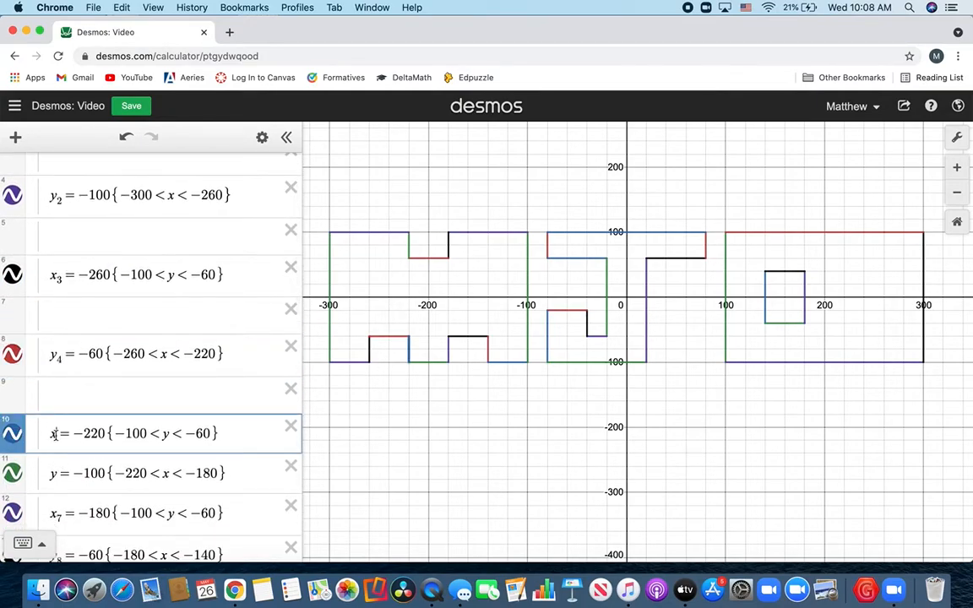
type("5")
scroll(56, 434, "down", 1)
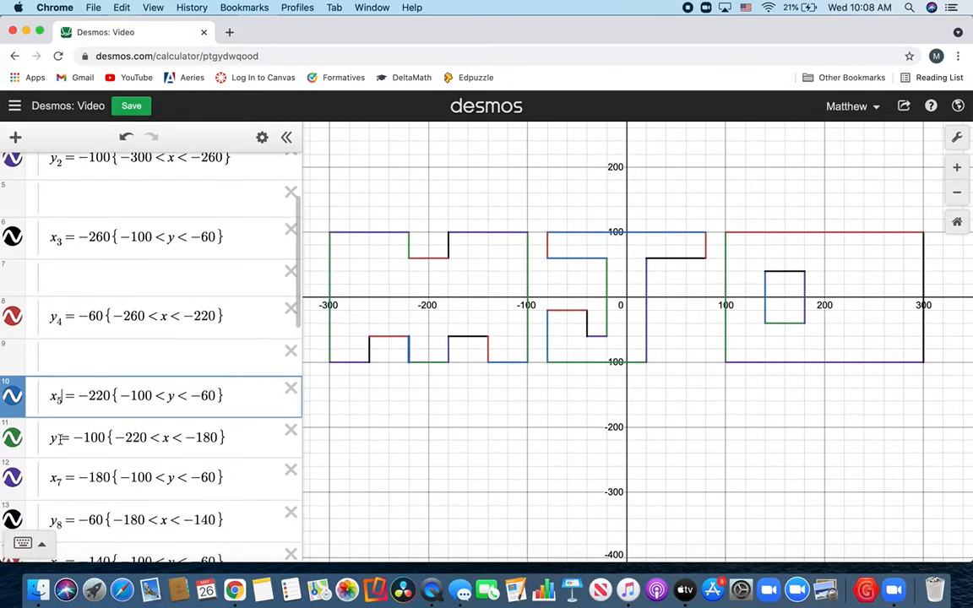
left_click(57, 437)
type("6")
scroll(43, 260, "up", 3)
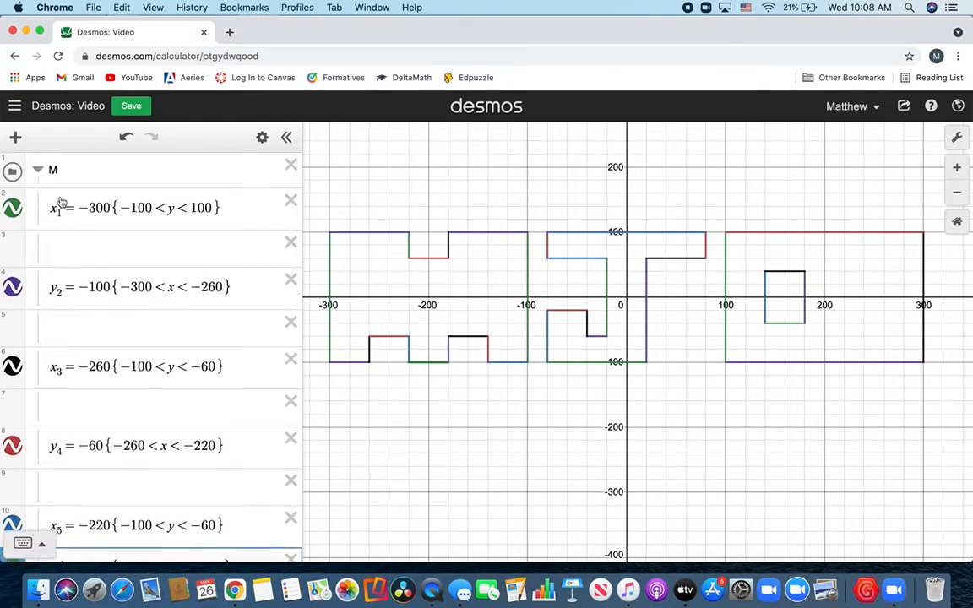
Compare the J and M folders and examine the last subscript used in the M folder.
left_click(40, 171)
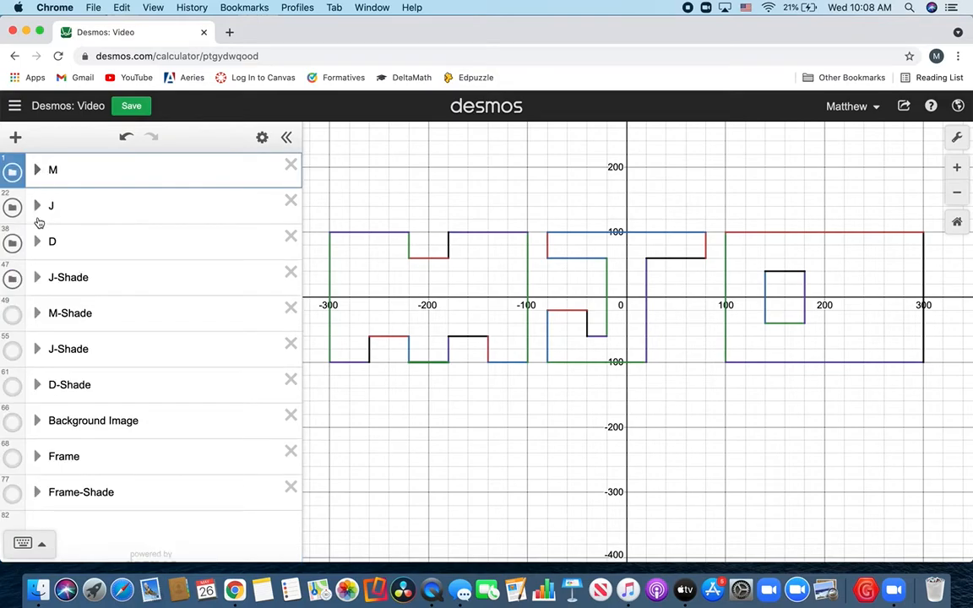
left_click(39, 208)
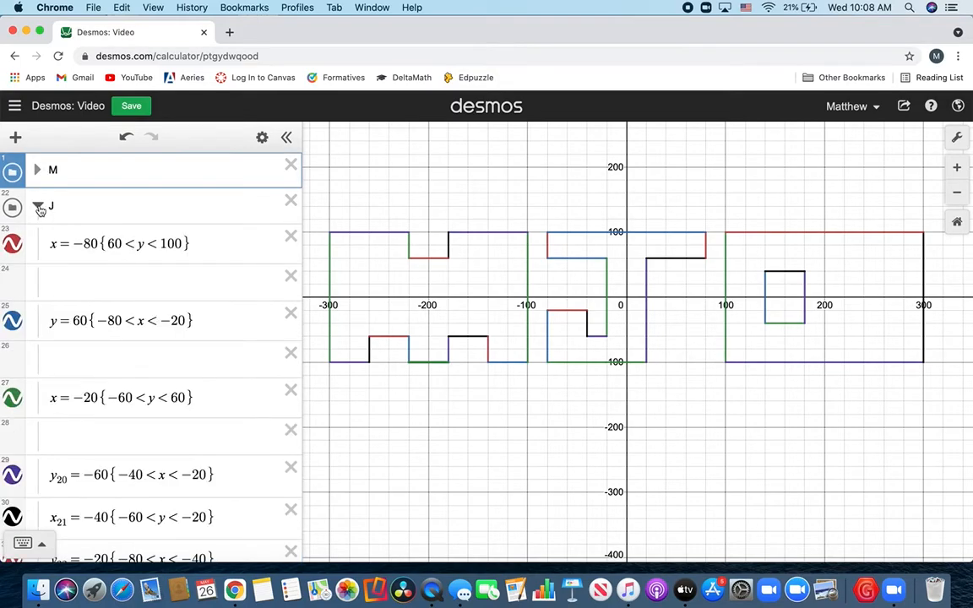
left_click(39, 207)
left_click(39, 170)
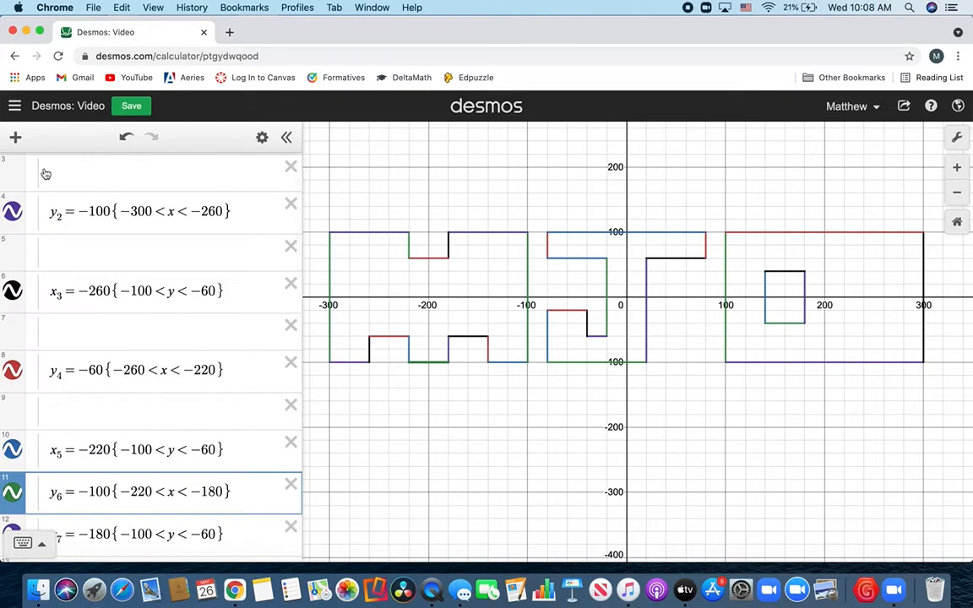
scroll(81, 199, "up", 3)
scroll(78, 206, "down", 10)
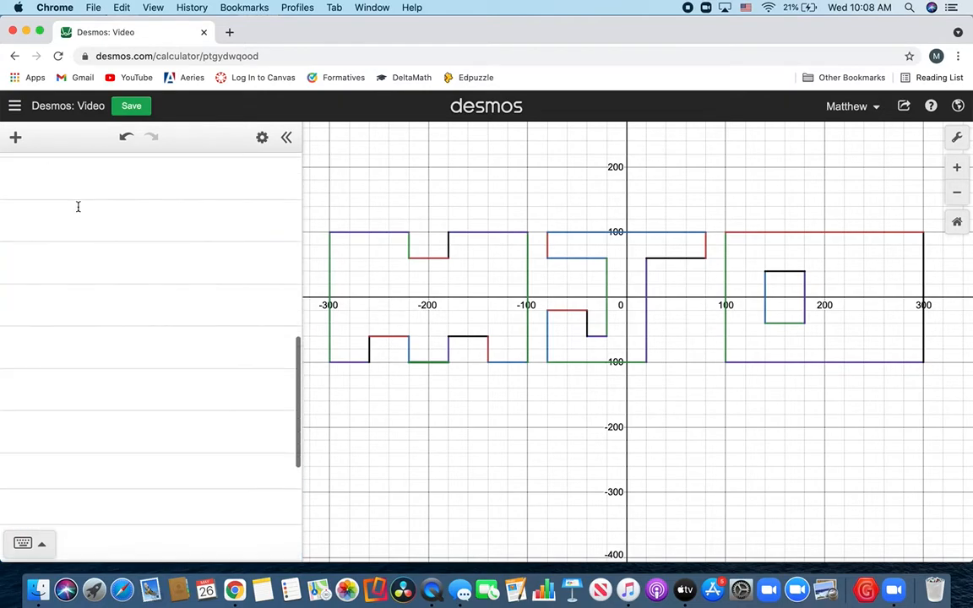
scroll(79, 212, "down", 3)
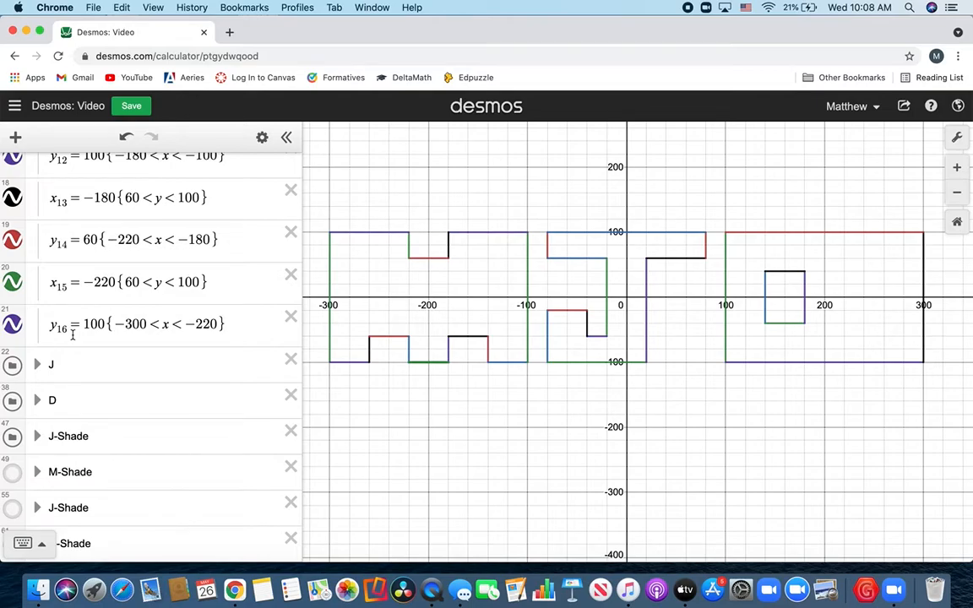
Expand the J folder and subscript its first three equations' variables as x₁₇, y₁₈ and x₁₉.
left_click(37, 364)
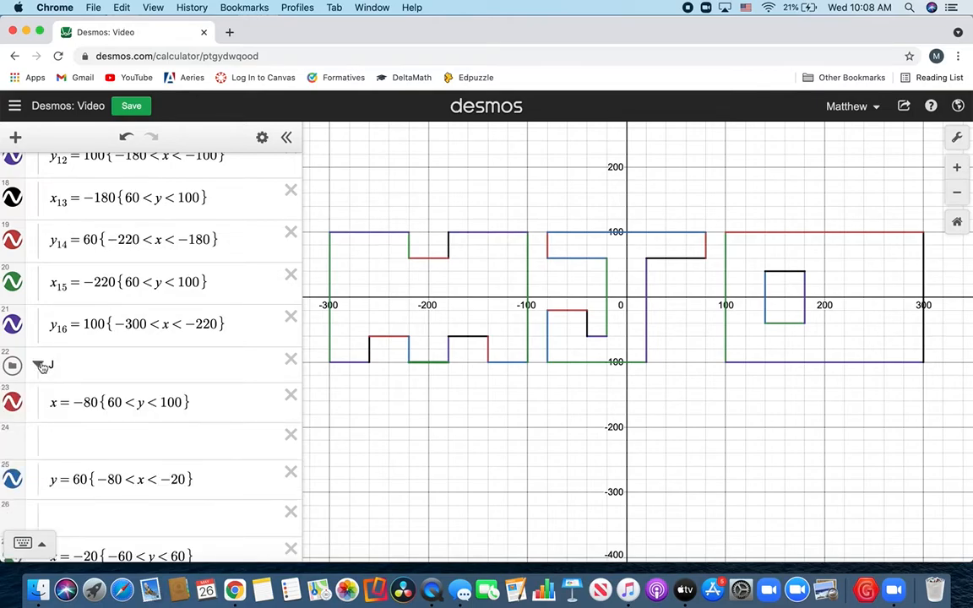
scroll(59, 347, "down", 2)
left_click(61, 351)
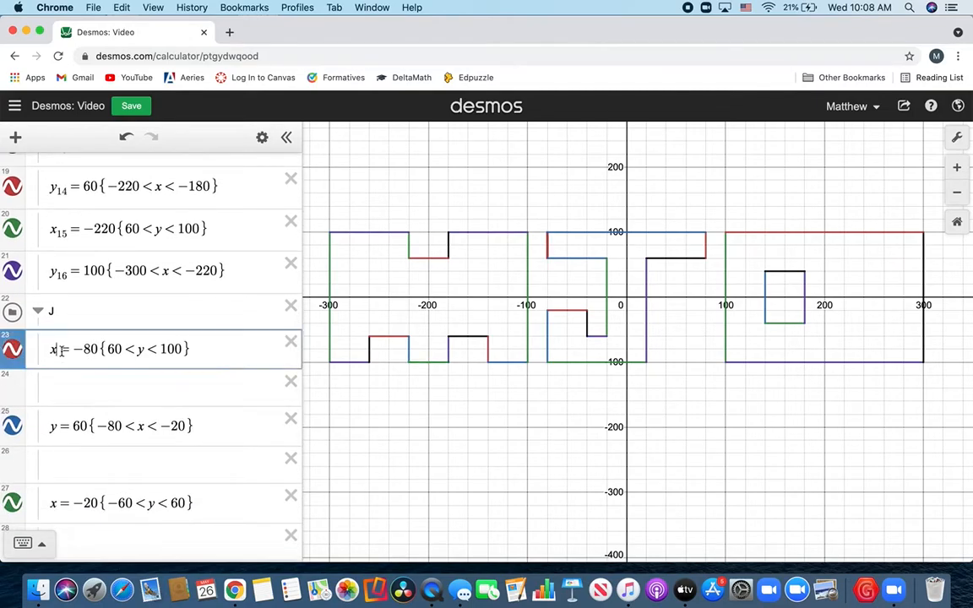
type("17")
left_click(59, 425)
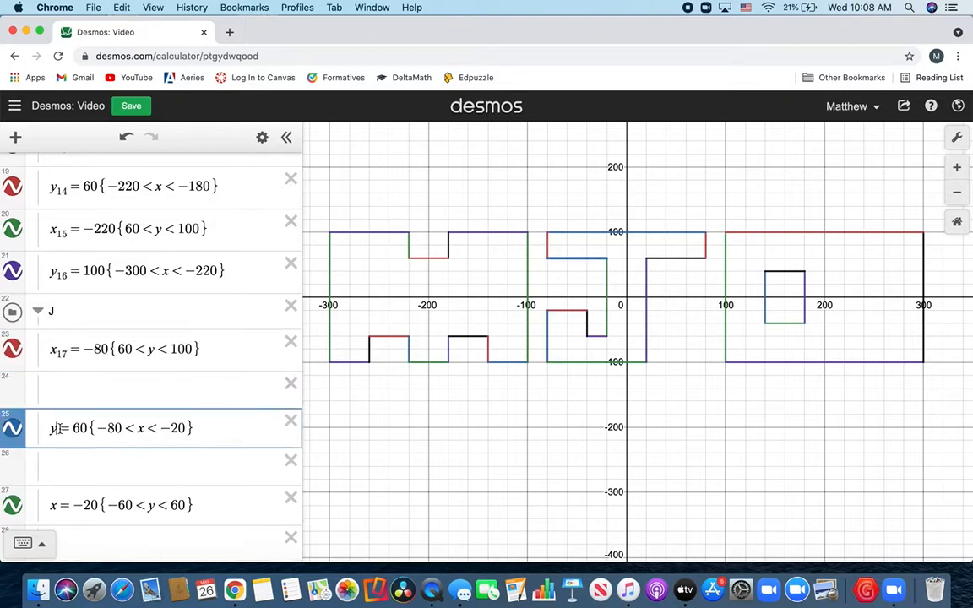
type("18")
scroll(54, 454, "down", 2)
left_click(55, 454)
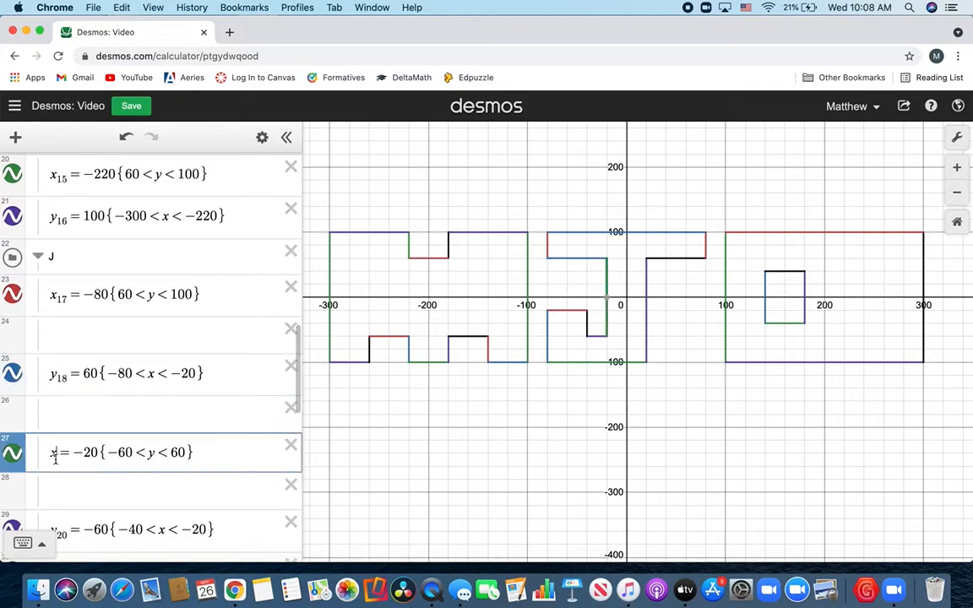
type("19")
scroll(55, 453, "down", 2)
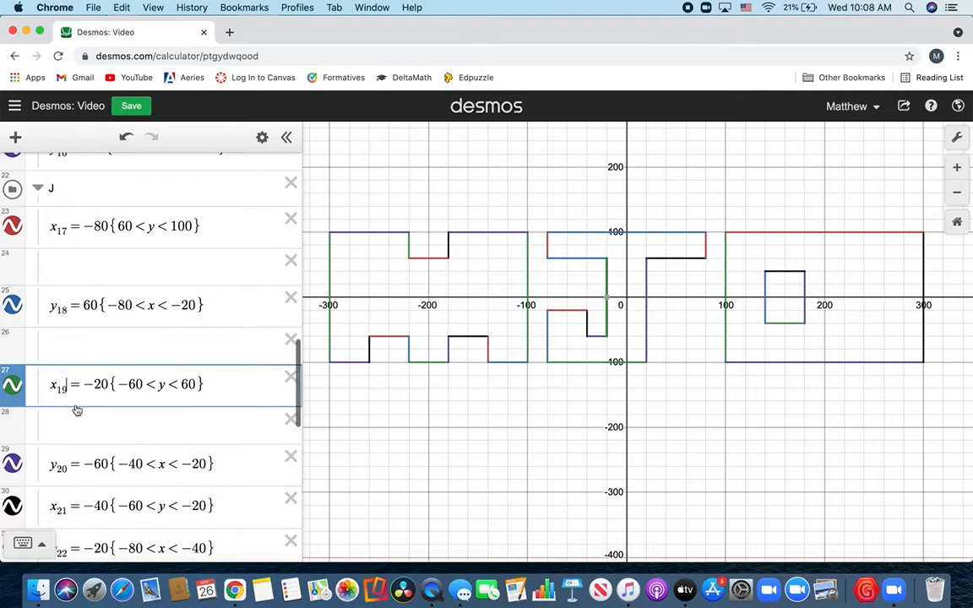
Collapse the M and J folders at the start of the expression list.
scroll(75, 353, "up", 10)
scroll(75, 353, "up", 10)
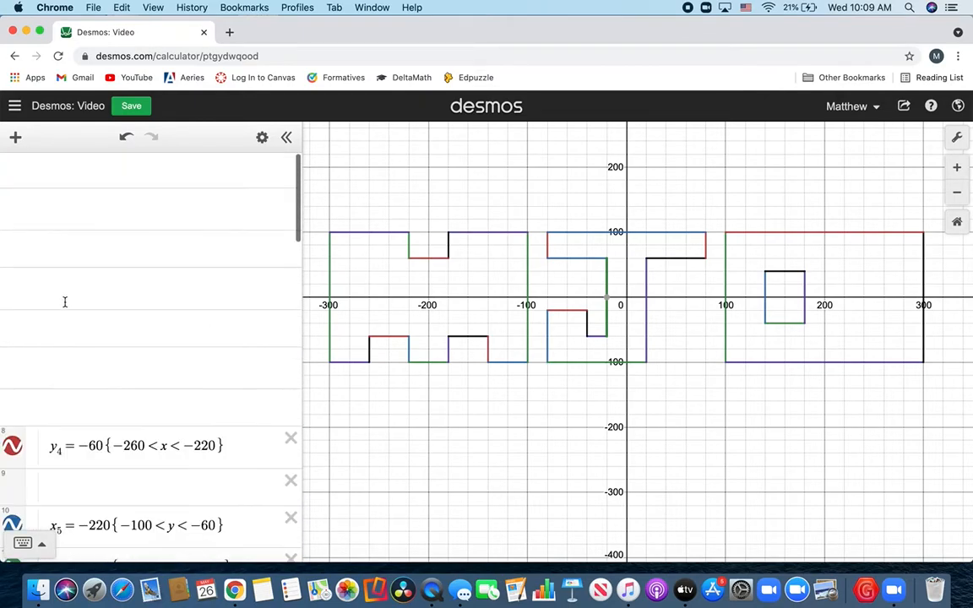
left_click(48, 174)
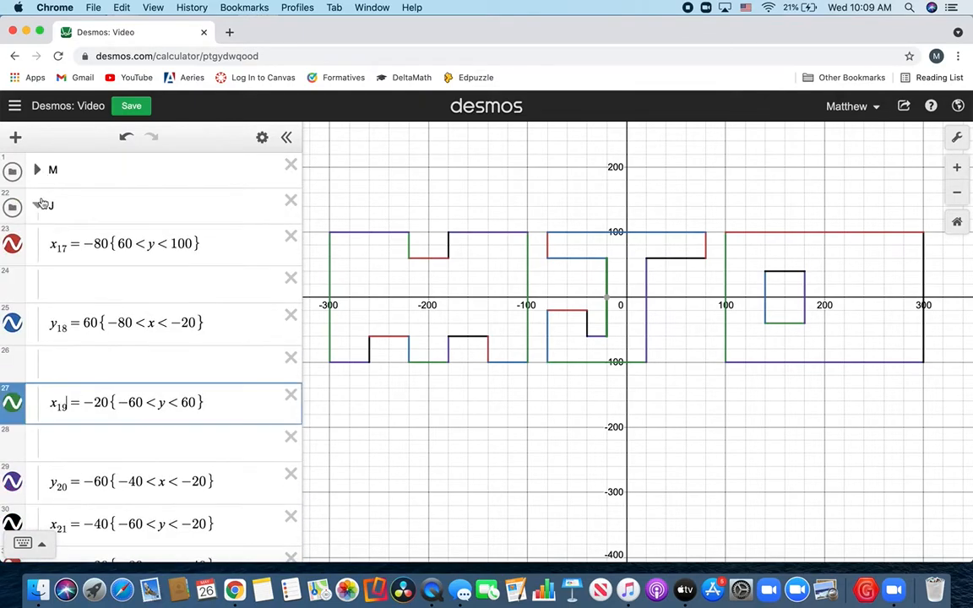
left_click(38, 206)
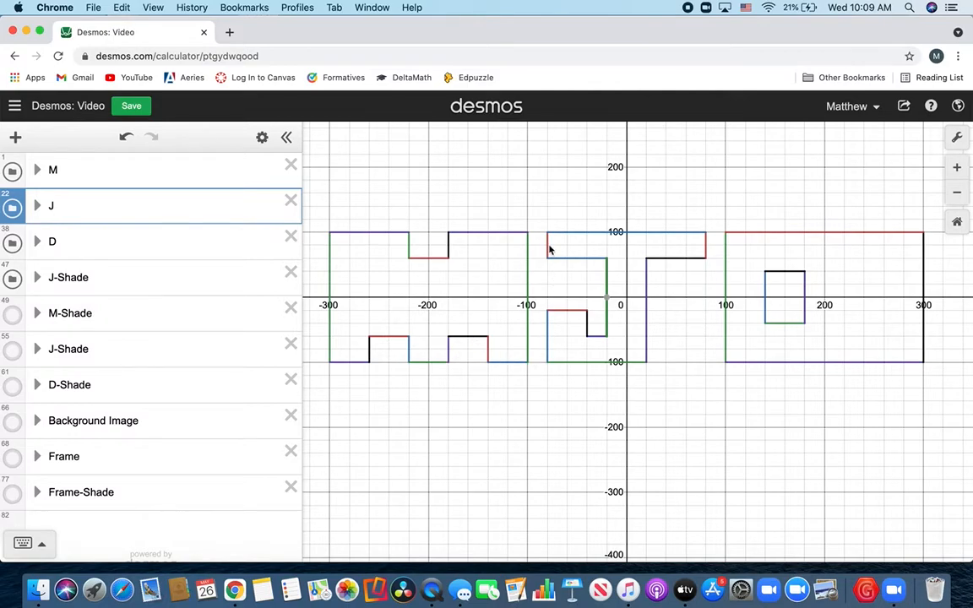
Hide and show the x₁₇ and y₁₈ lines in the J folder to identify their segments, then collapse the folder.
left_click(37, 205)
left_click(13, 247)
left_click(12, 246)
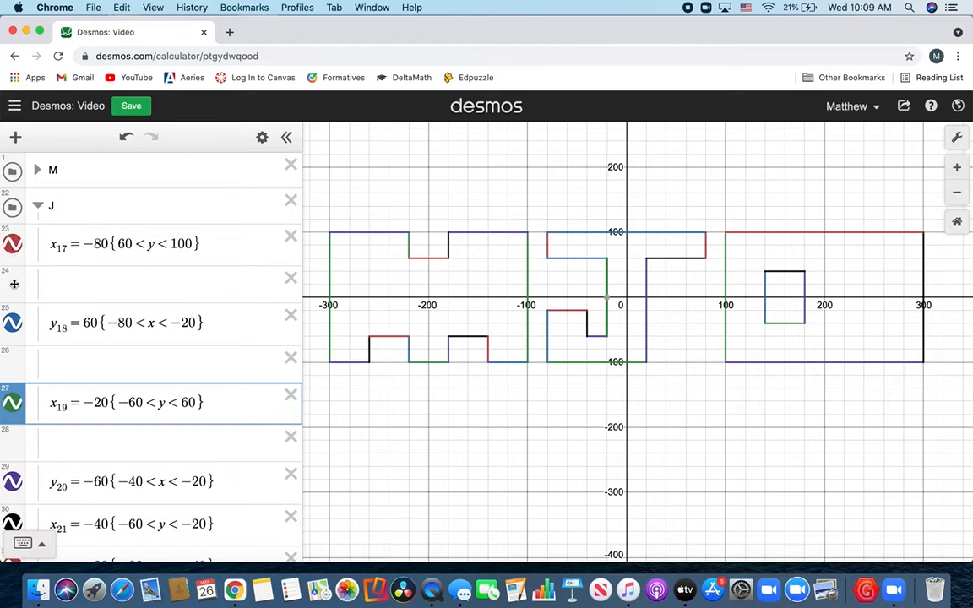
left_click(12, 325)
left_click(12, 327)
left_click(38, 208)
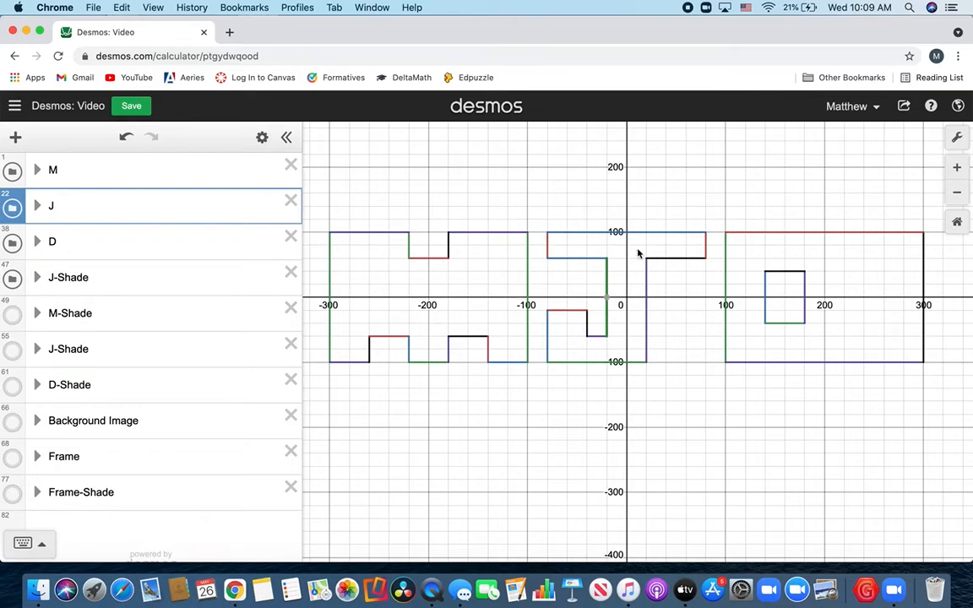
Hide the M and D folders' graphs so that only the letter J is displayed.
scroll(620, 285, "up", 5)
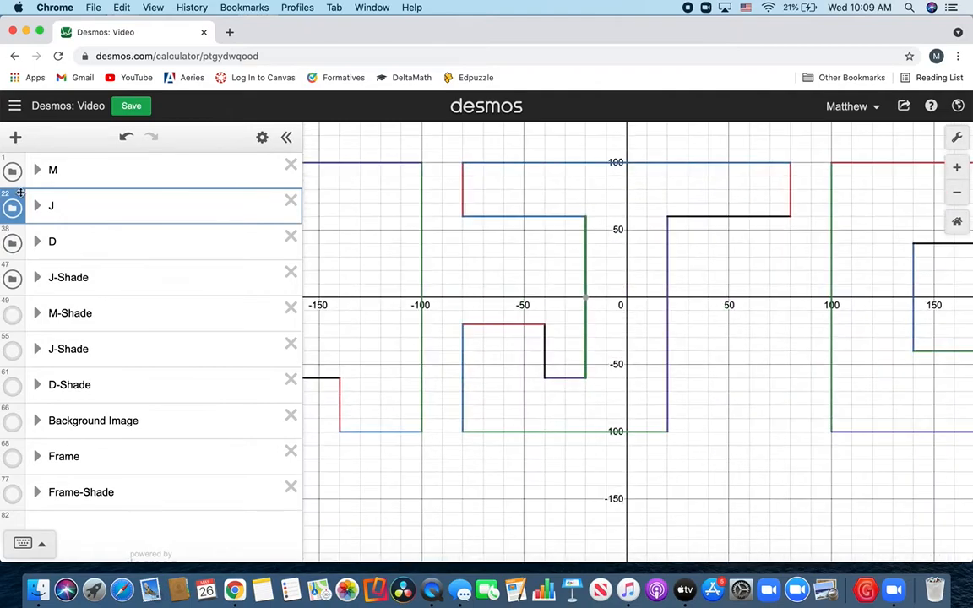
left_click(13, 170)
left_click(15, 243)
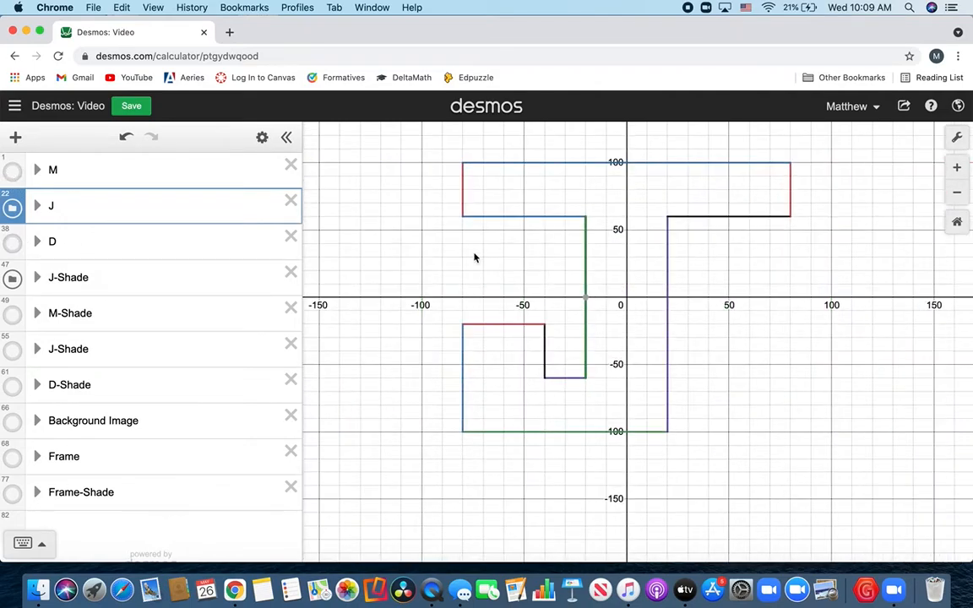
scroll(474, 258, "down", 5)
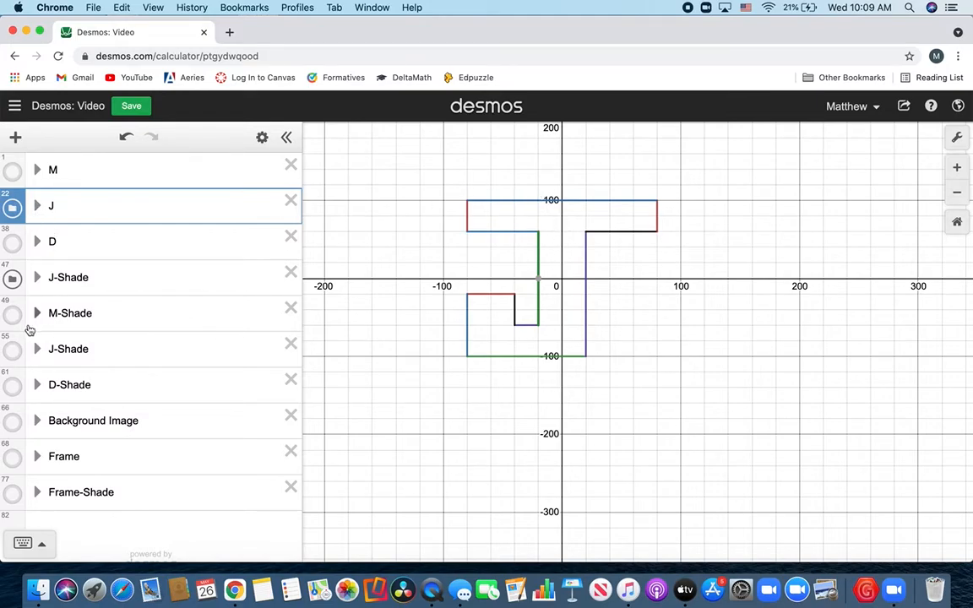
Look at the empty expression line inside the first J-Shade folder and collapse the folder again.
left_click(38, 279)
left_click(61, 316)
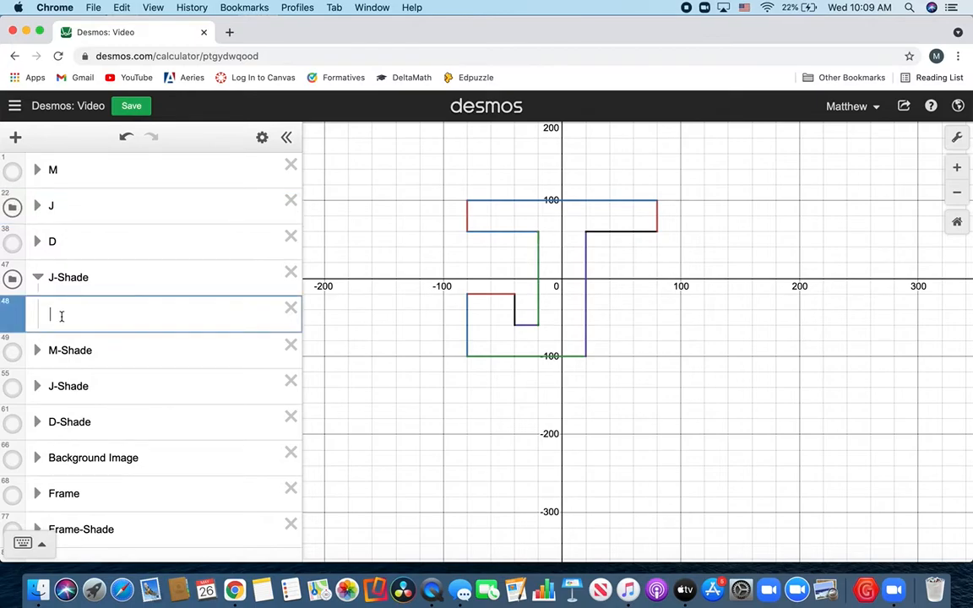
left_click(37, 277)
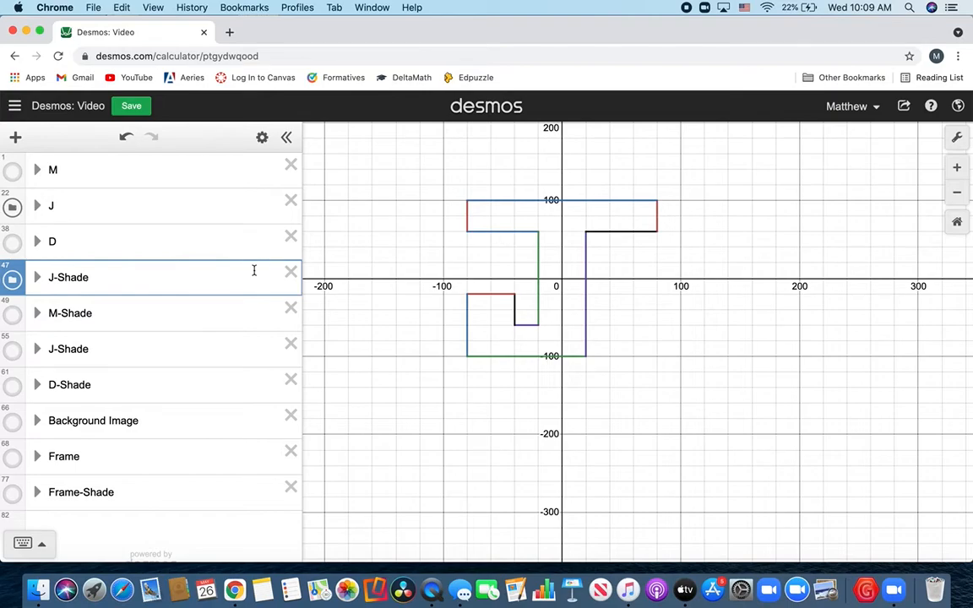
Expand the J folder and repeatedly hide and show the y₁₈ line to identify its segment on the graph.
left_click(38, 205)
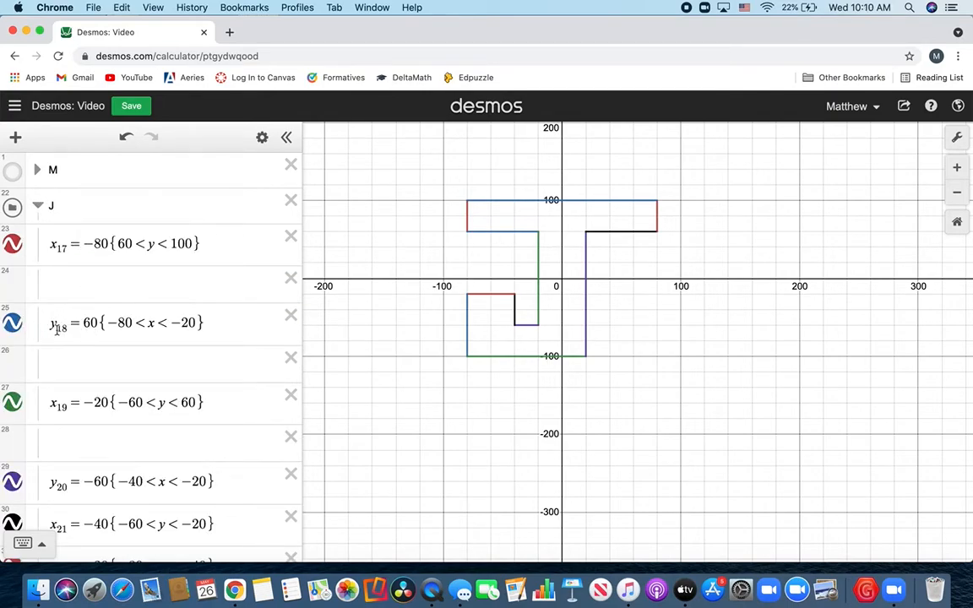
left_click(11, 323)
left_click(8, 324)
left_click(8, 324)
left_click(8, 324)
left_click(9, 324)
left_click(9, 324)
left_click(8, 324)
left_click(8, 324)
left_click(10, 324)
left_click(10, 325)
Delete the three empty expression lines between the x₁₇, y₁₈, x₁₉ and y₂₀ equations in the J folder.
scroll(152, 278, "down", 3)
scroll(152, 278, "down", 8)
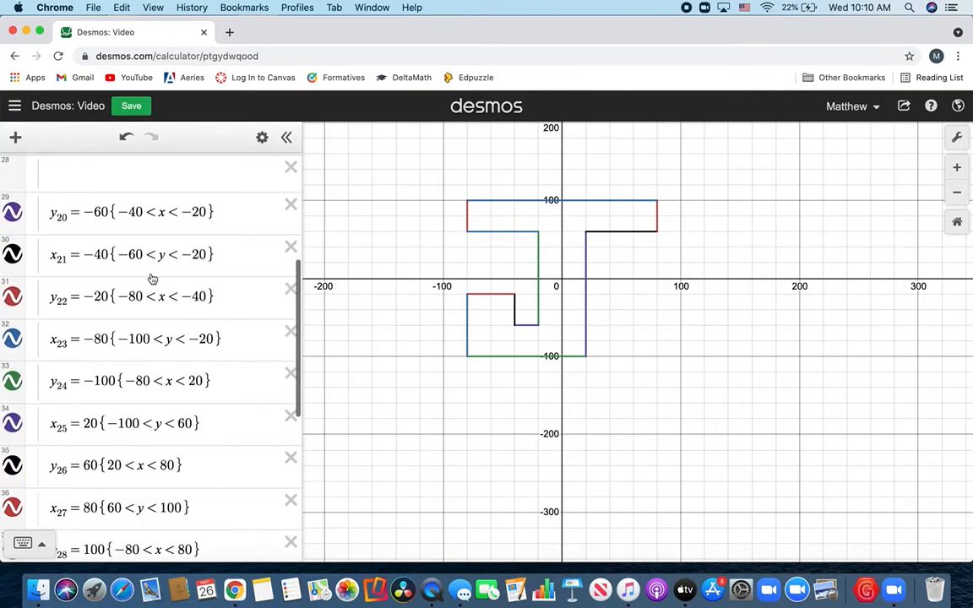
scroll(66, 384, "down", 1)
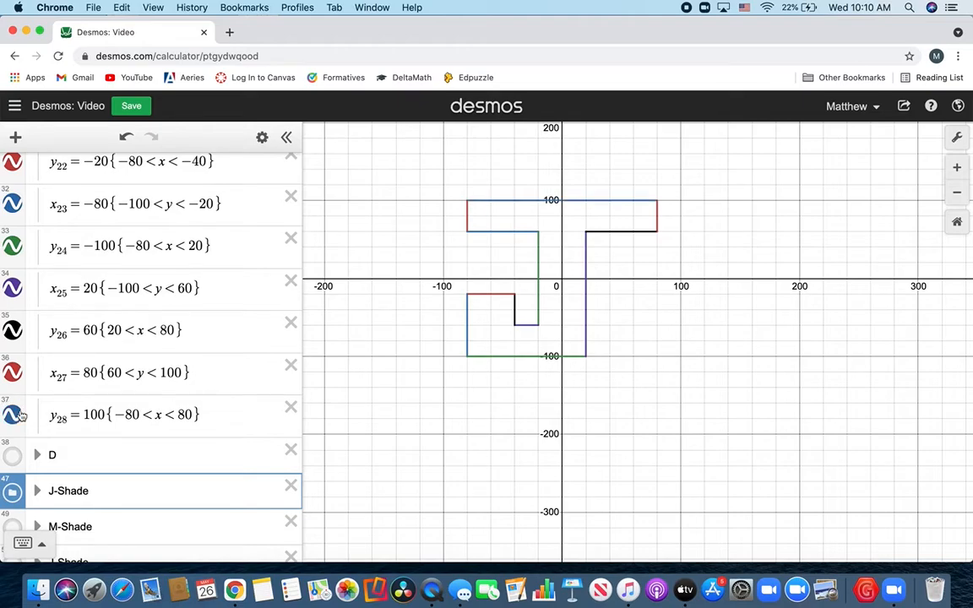
scroll(22, 412, "up", 7)
scroll(36, 346, "up", 3)
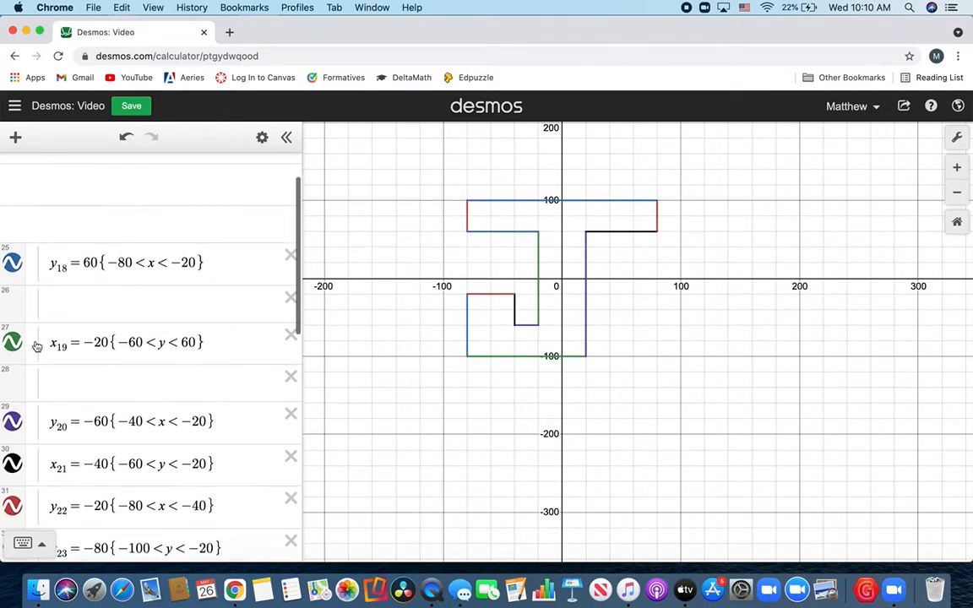
left_click(56, 381)
key("BackSpace")
left_click(81, 294)
key("BackSpace")
scroll(89, 281, "up", 2)
left_click(88, 281)
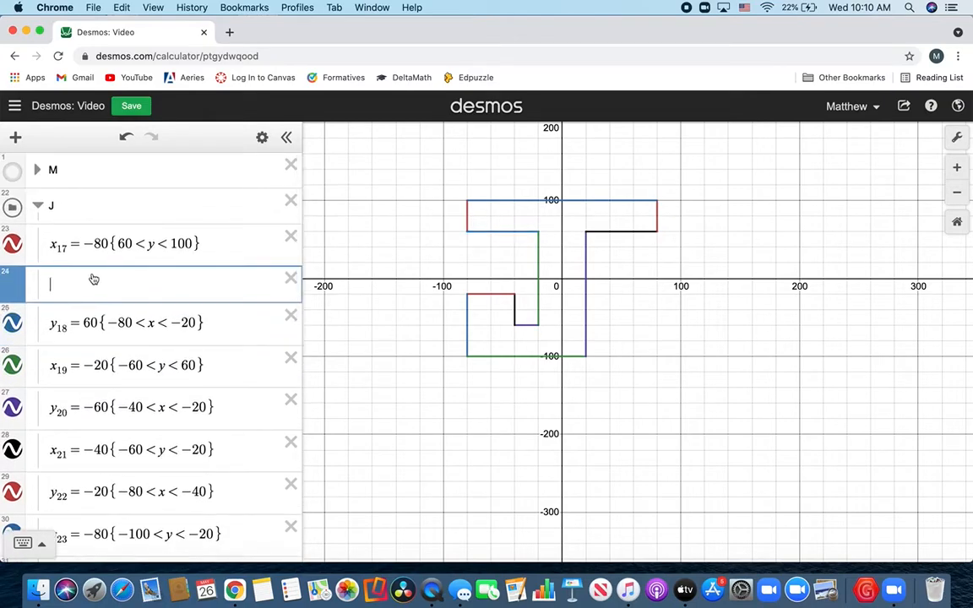
key("BackSpace")
Collapse the J folder and shade the J's upper-left bar with the inequality y₁₈ < y < y₂₈ in the first J-Shade folder.
left_click(17, 290)
left_click(17, 290)
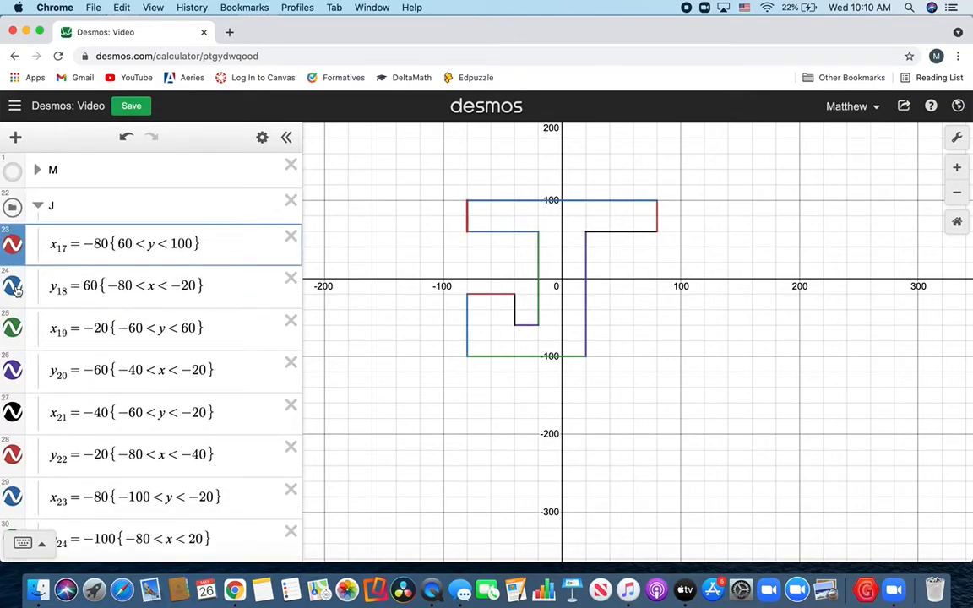
left_click(37, 204)
left_click(38, 277)
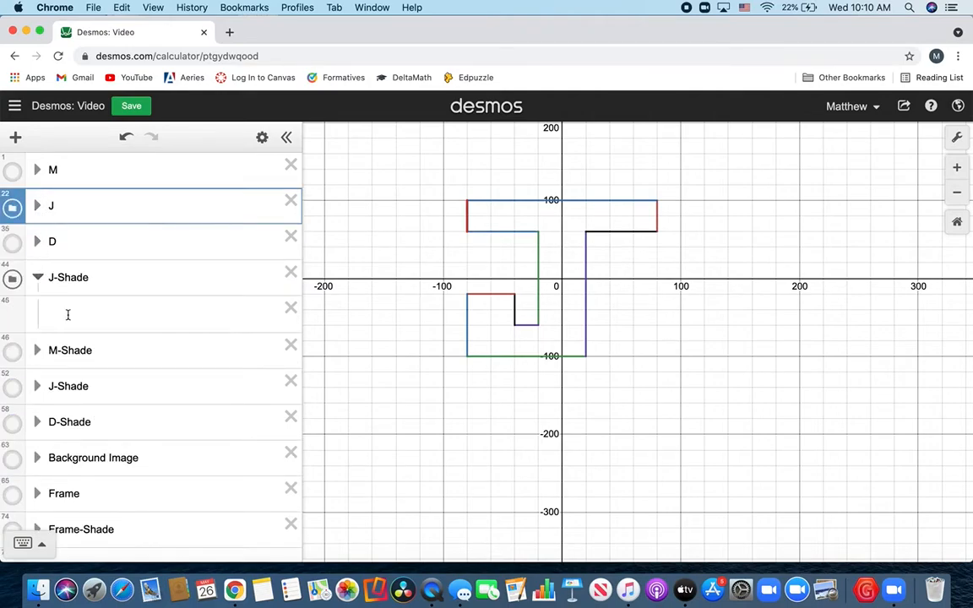
left_click(72, 318)
type("y")
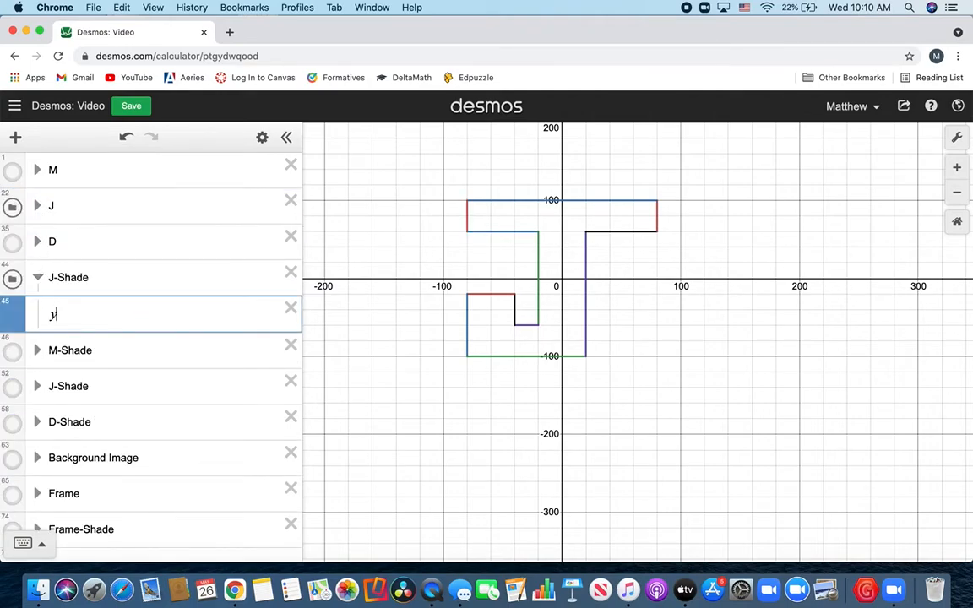
type("_18<y<")
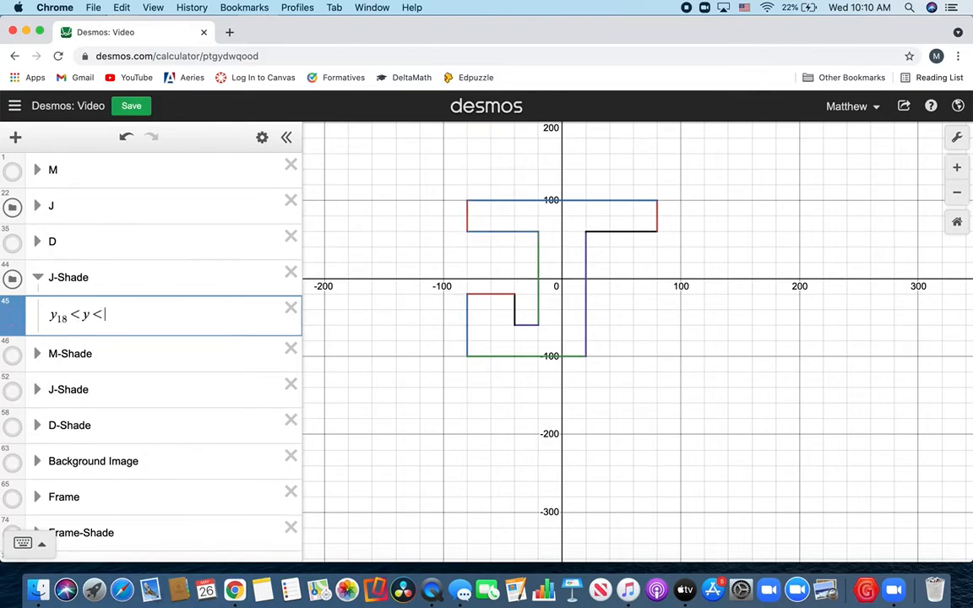
type("y_28")
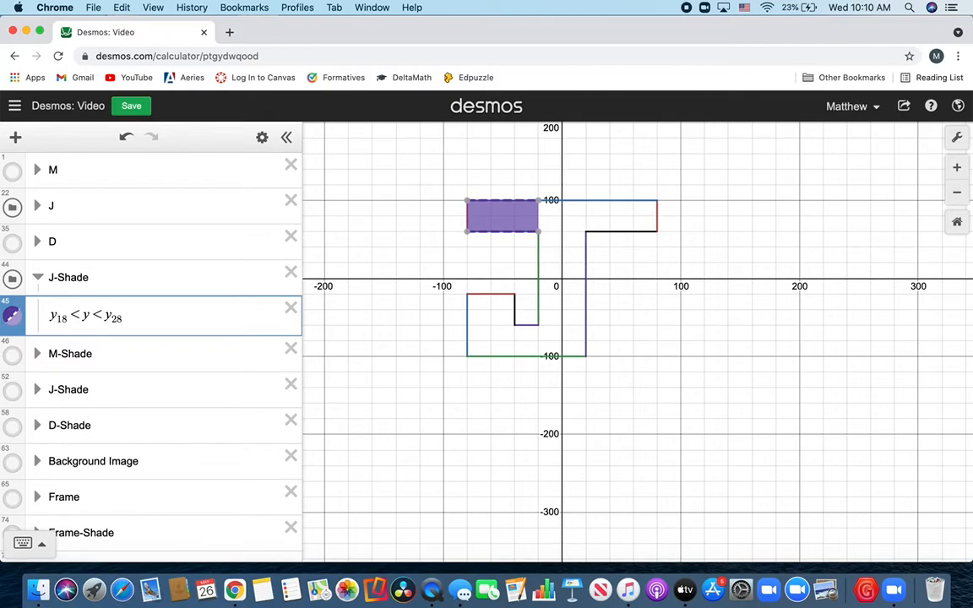
key("Return")
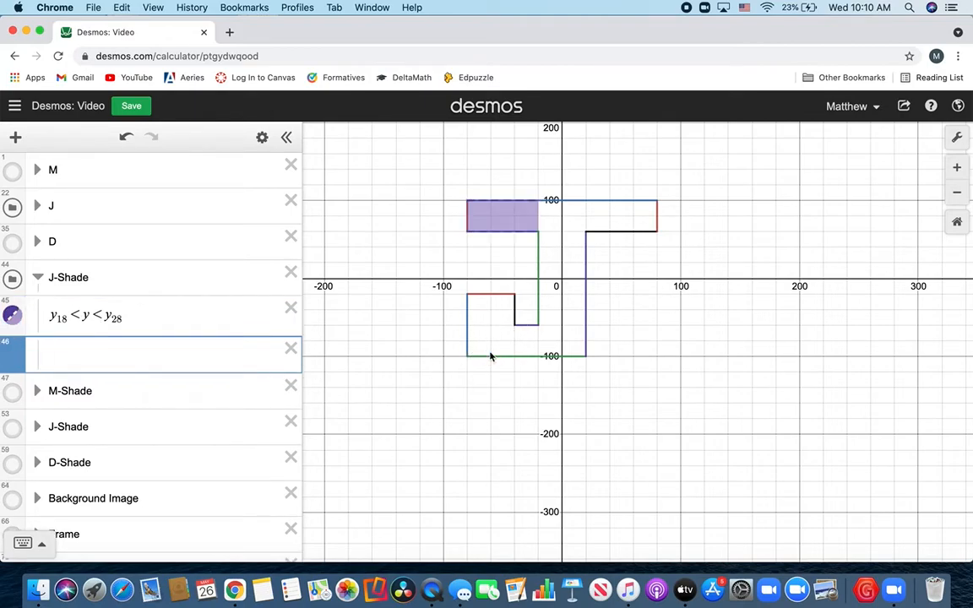
Expand the J folder and hide and show the y₂₄ and y₂₂ lines to identify the hook's lower and upper edges.
left_click(38, 207)
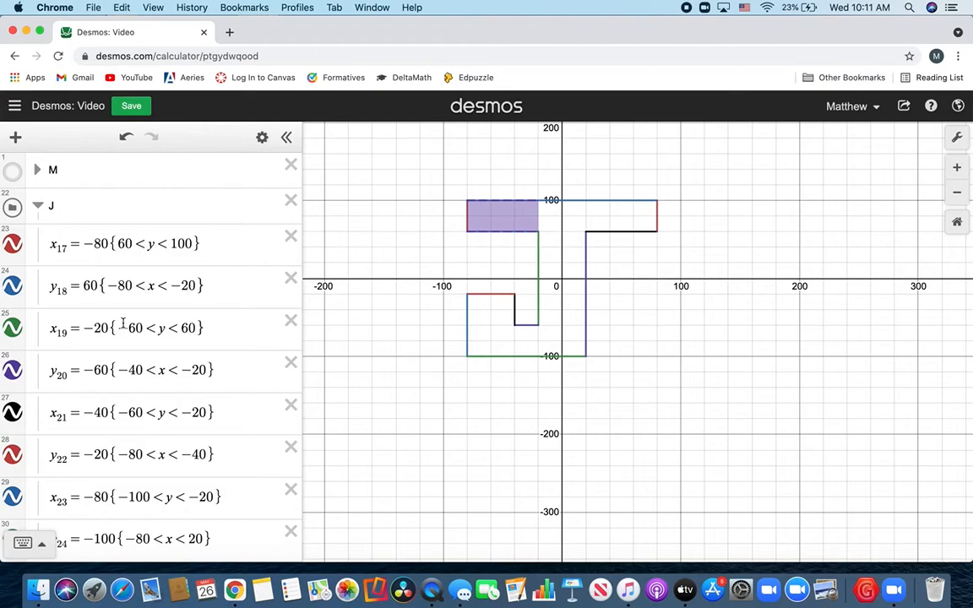
scroll(124, 328, "down", 2)
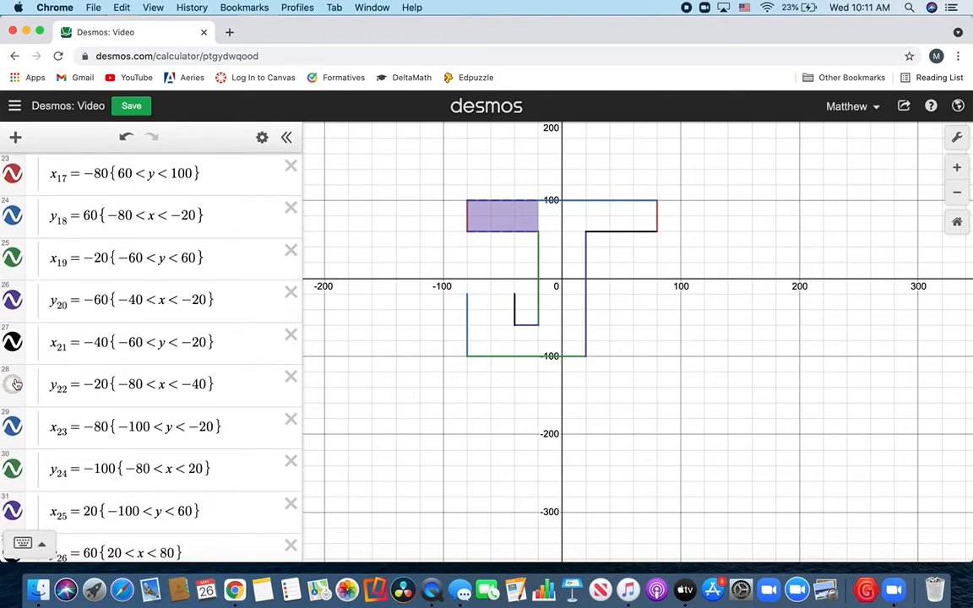
left_click(14, 470)
left_click(14, 470)
left_click(15, 469)
left_click(15, 469)
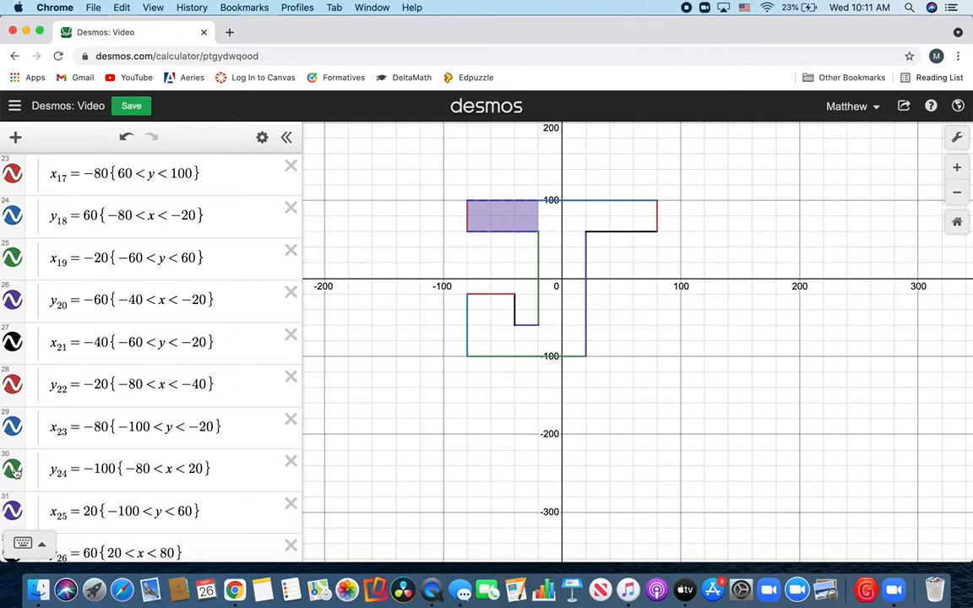
left_click(14, 470)
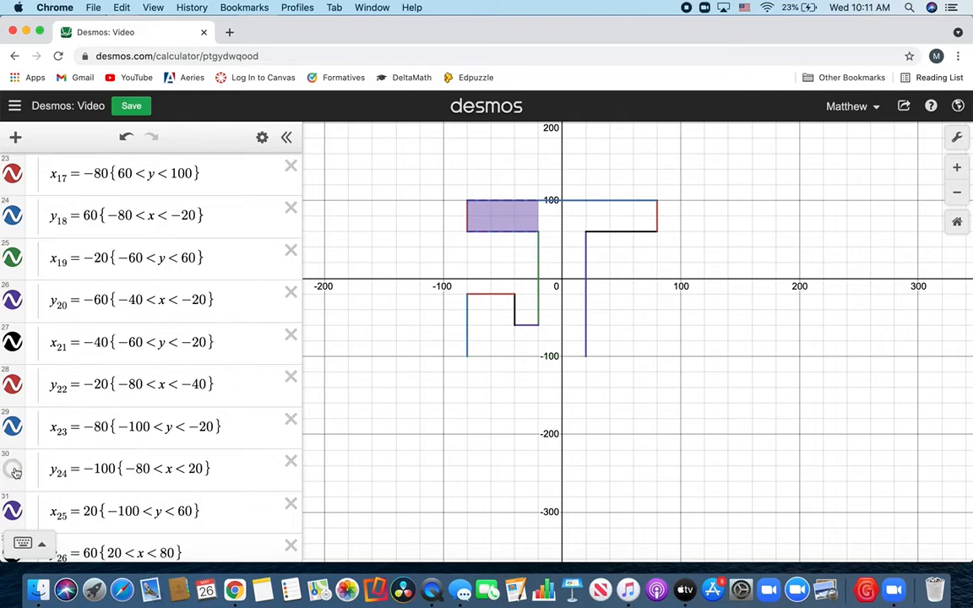
left_click(14, 469)
left_click(15, 471)
left_click(15, 471)
left_click(11, 395)
left_click(11, 394)
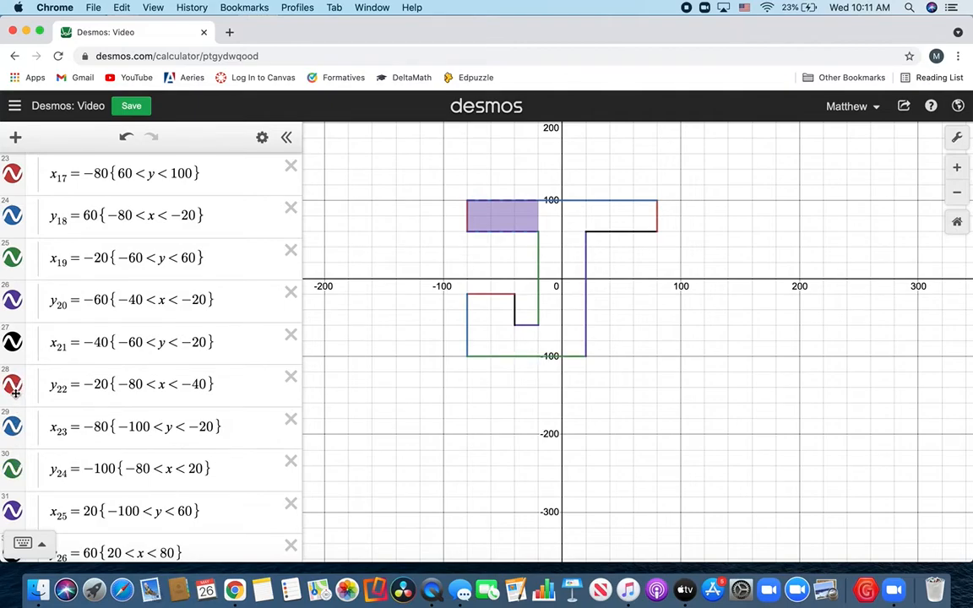
Collapse the J folder and shade the hook's left block with the inequality y₂₄ < y < y₂₂ in the first J-Shade folder.
scroll(127, 279, "up", 3)
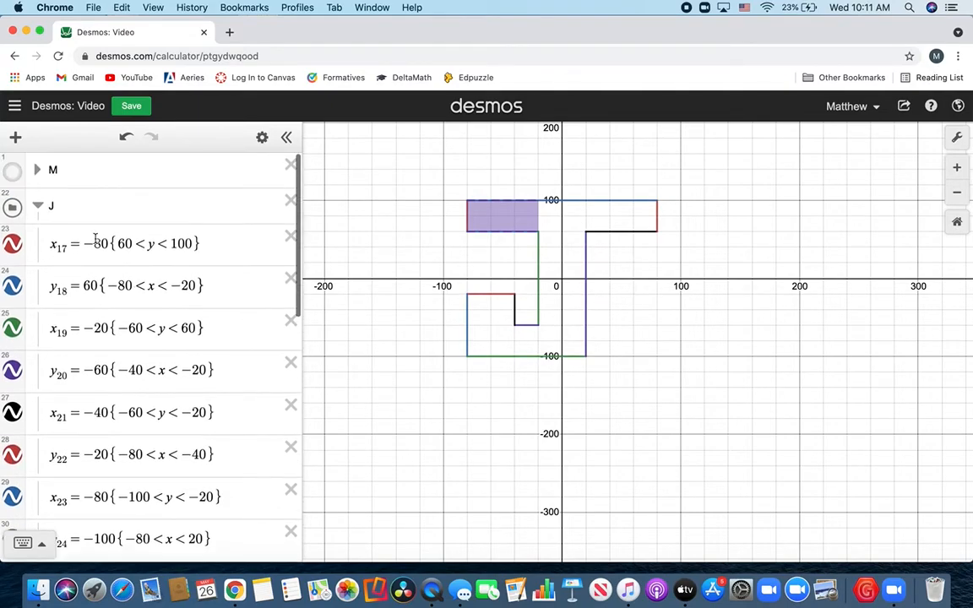
left_click(46, 205)
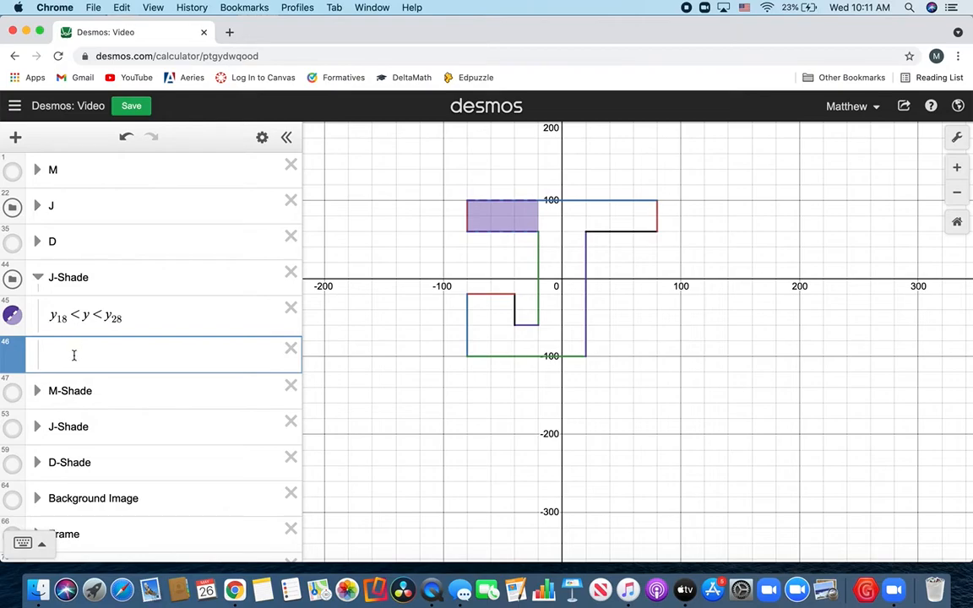
type("y_22")
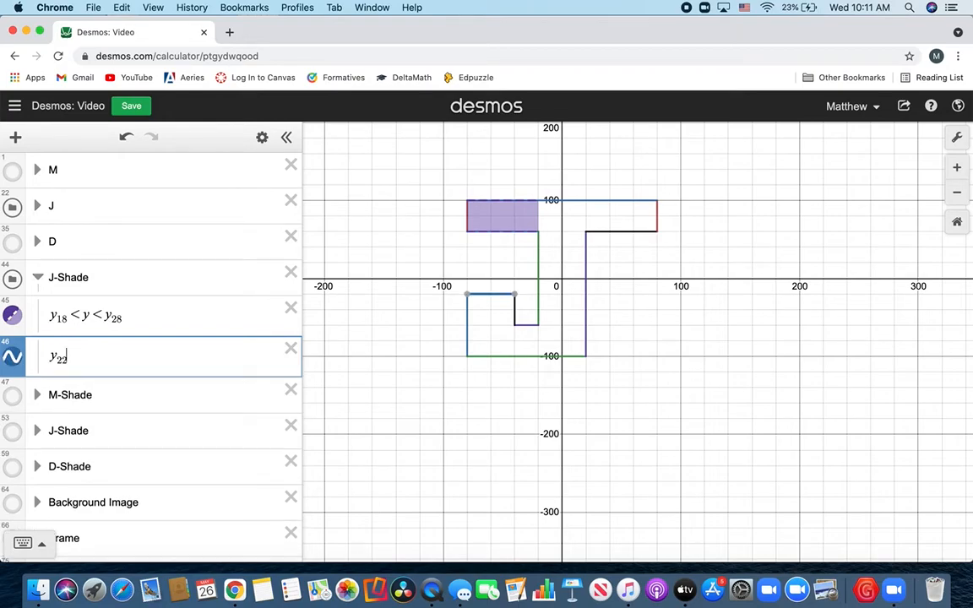
key("BackSpace")
type("4<y")
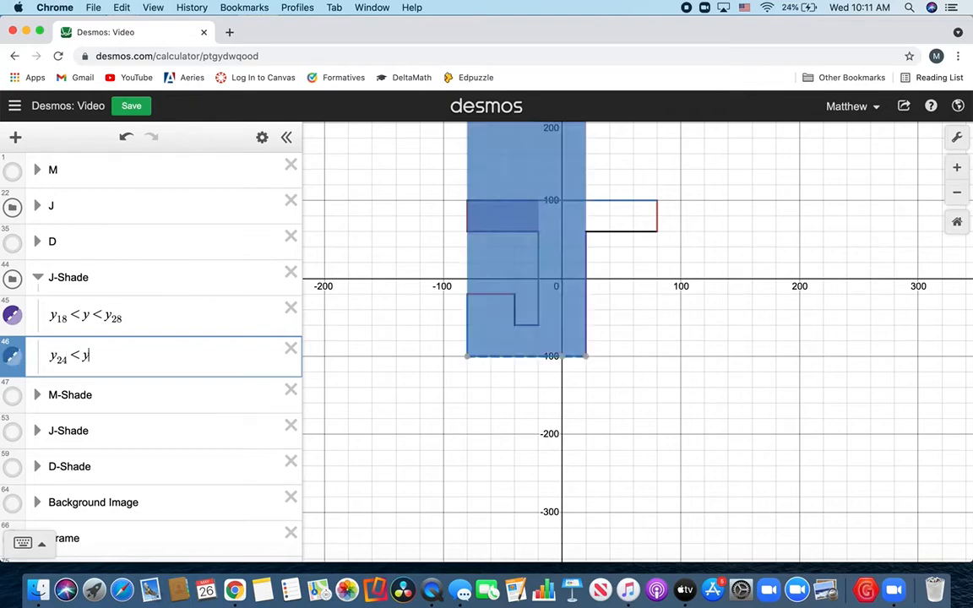
type("<y_22")
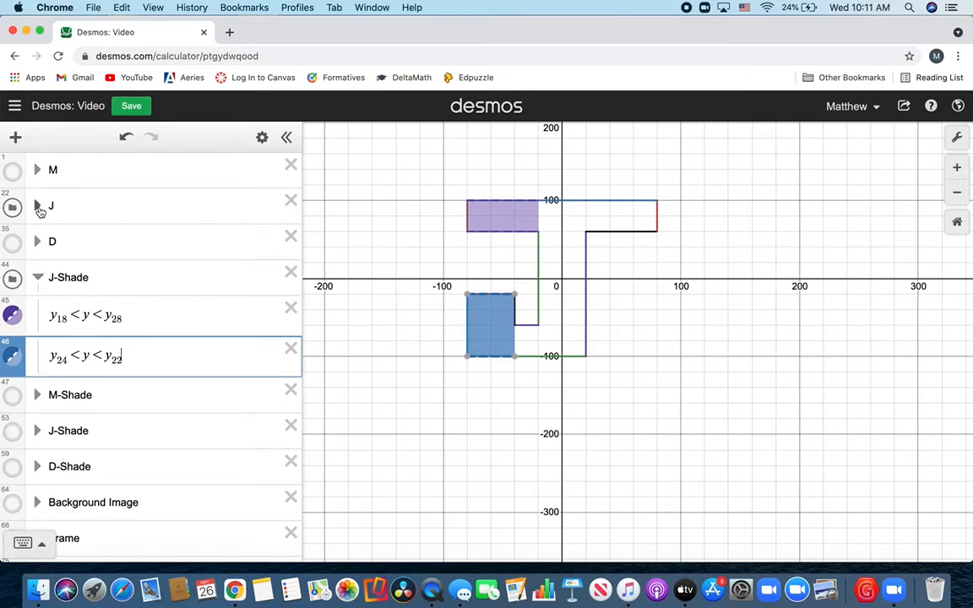
Expand the J folder and check the y₂₄ and y₂₀ lines to identify the edges of the hook's next section.
left_click(80, 206)
left_click(36, 206)
scroll(68, 380, "down", 3)
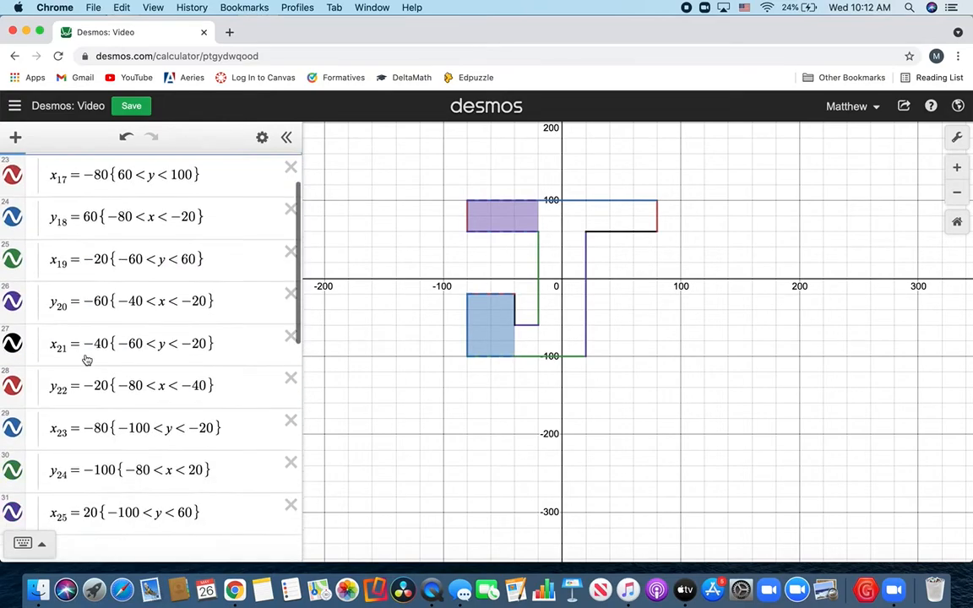
left_click(68, 424)
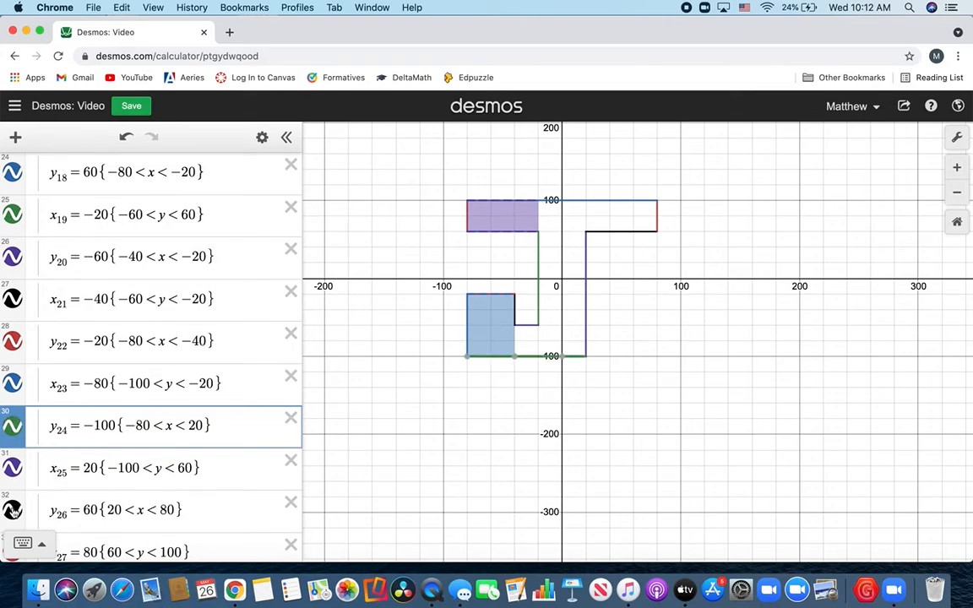
left_click(21, 265)
left_click(15, 266)
Shade the small hook section beside the stem by adding the inequality y₂₄ < y < y₂₀ to the first J-Shade folder.
scroll(172, 240, "down", 10)
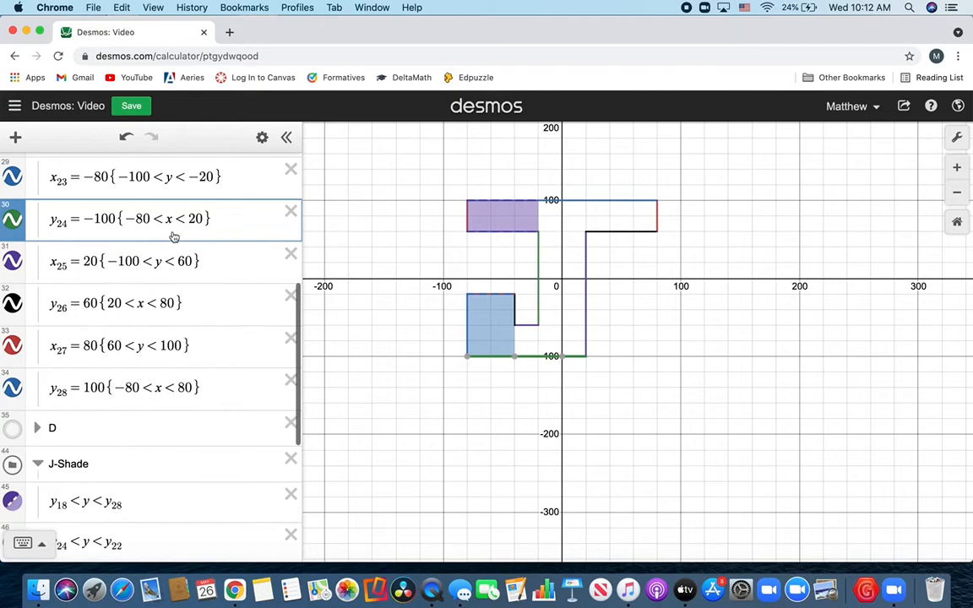
scroll(104, 413, "down", 1)
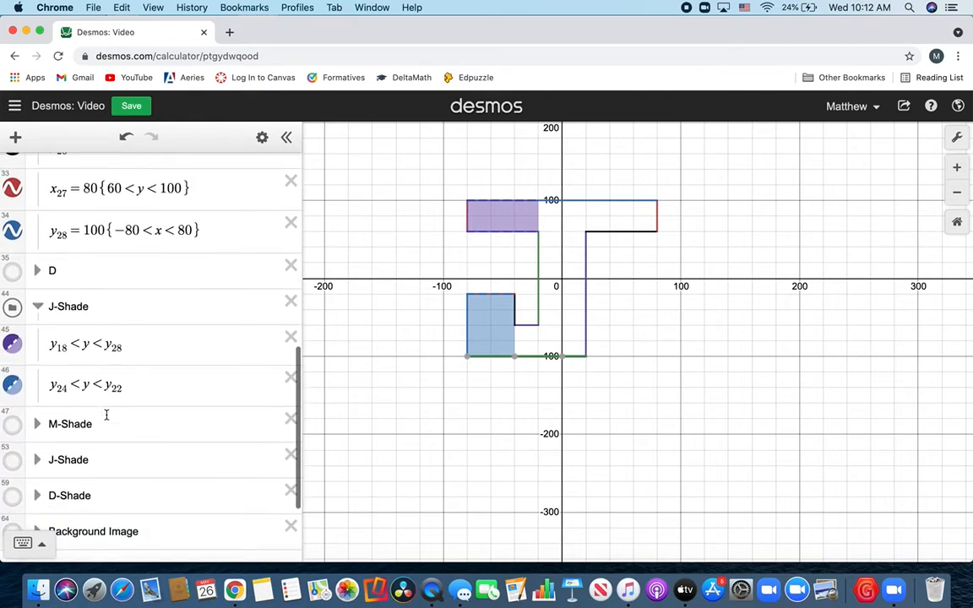
left_click(157, 384)
key("Return")
type("y_24")
type("<y<")
type("y_2")
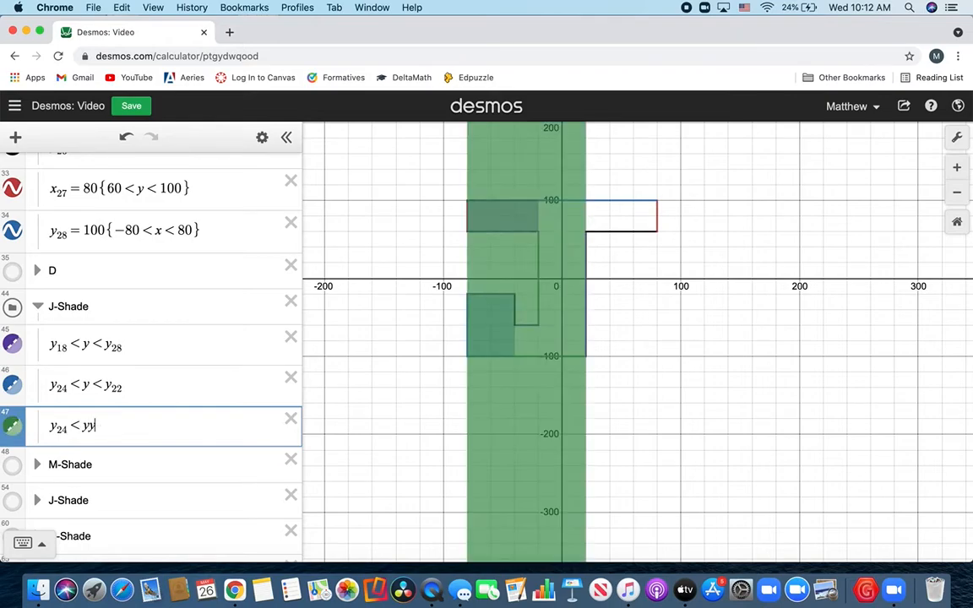
key("BackSpace")
key("BackSpace")
type("< y_20")
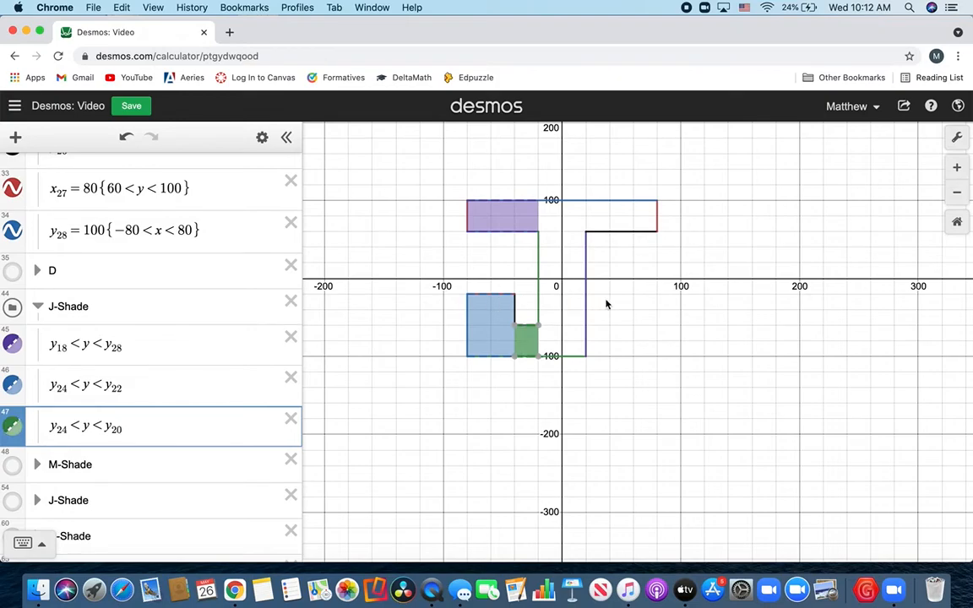
left_click(627, 309)
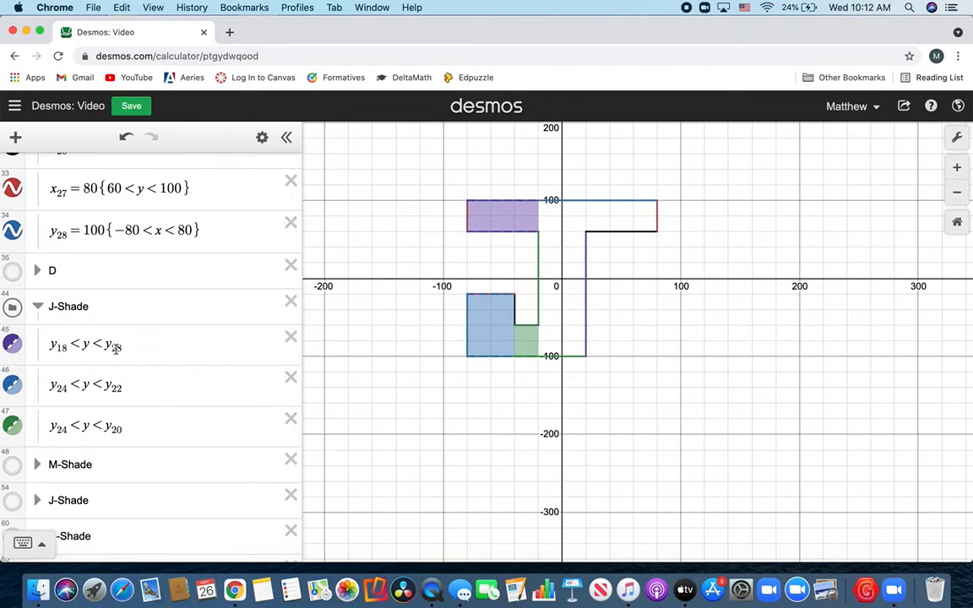
Try to shade the J's stem by adding the inequality y₂₄ < y < y₂₈ to the first J-Shade folder.
left_click(145, 434)
key("Return")
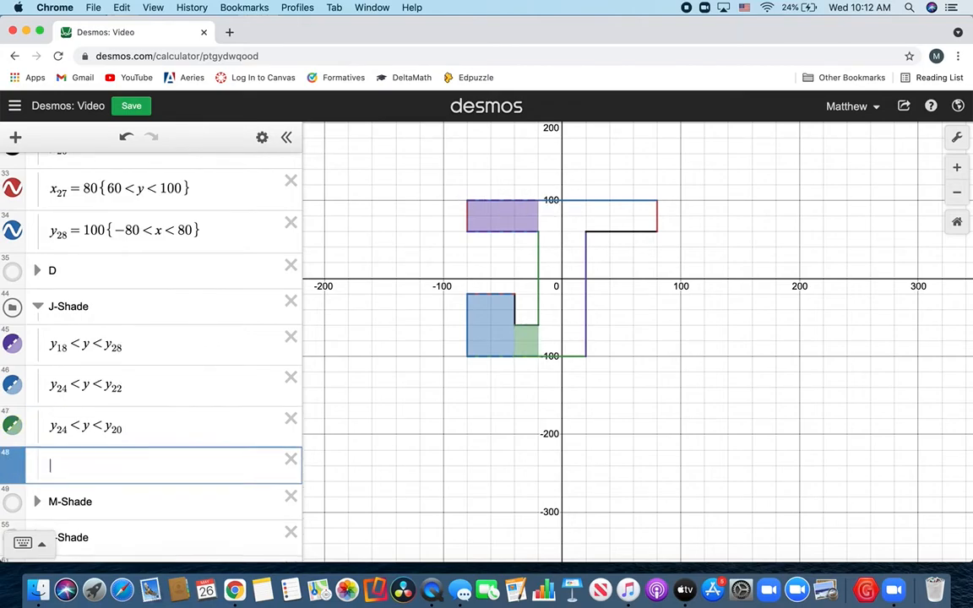
type("y24 < y")
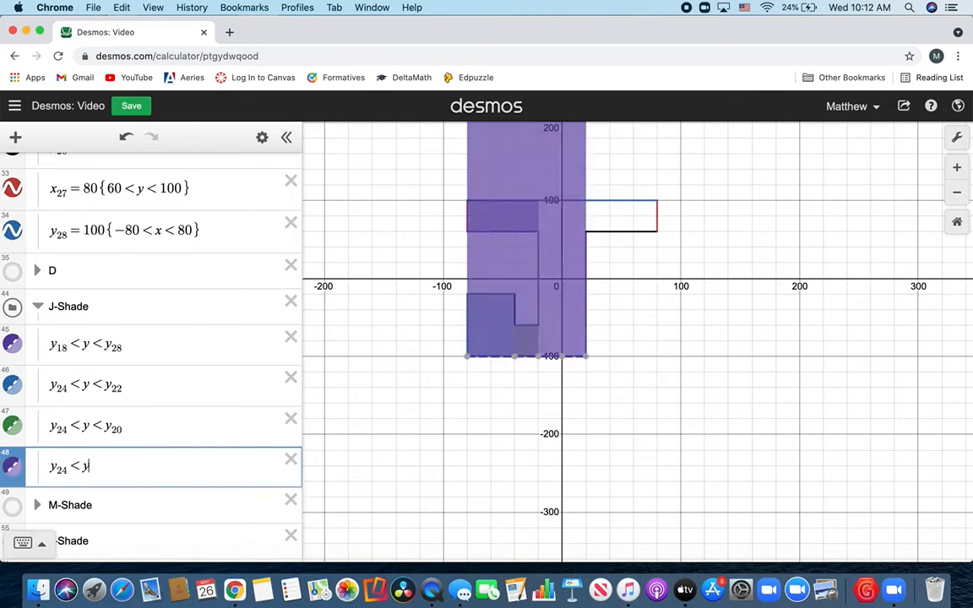
type(" < y28")
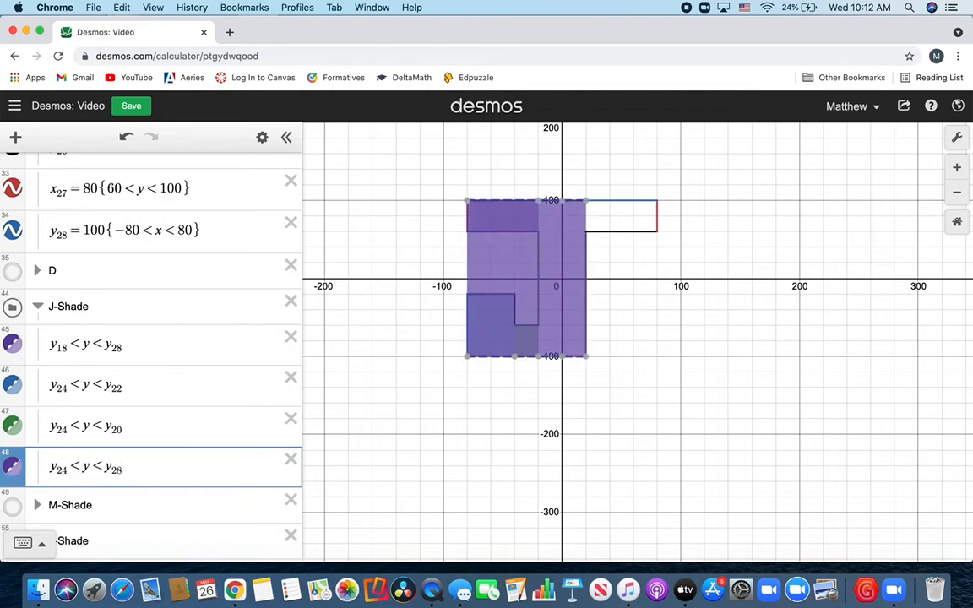
Remove the subscript 28 from the stem inequality's upper bound, leaving y₂₄ < y < y.
key("BackSpace")
key("BackSpace")
key("BackSpace")
type("y28")
key("BackSpace")
key("BackSpace")
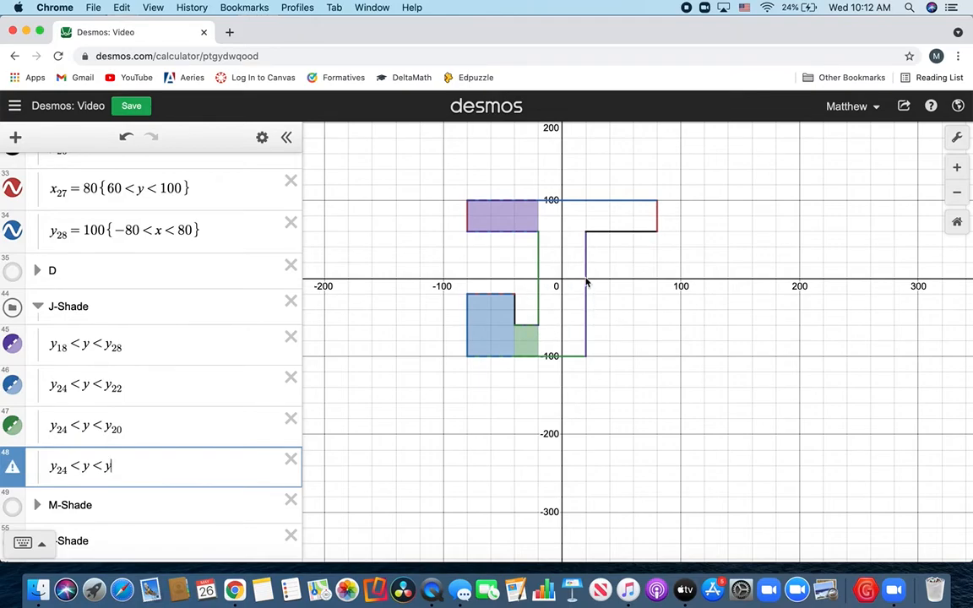
type("28")
key("BackSpace")
key("BackSpace")
key("BackSpace")
Examine the J's unshaded stem between the vertical lines at x = -20 and x = 20 on the graph.
scroll(555, 231, "up", 5)
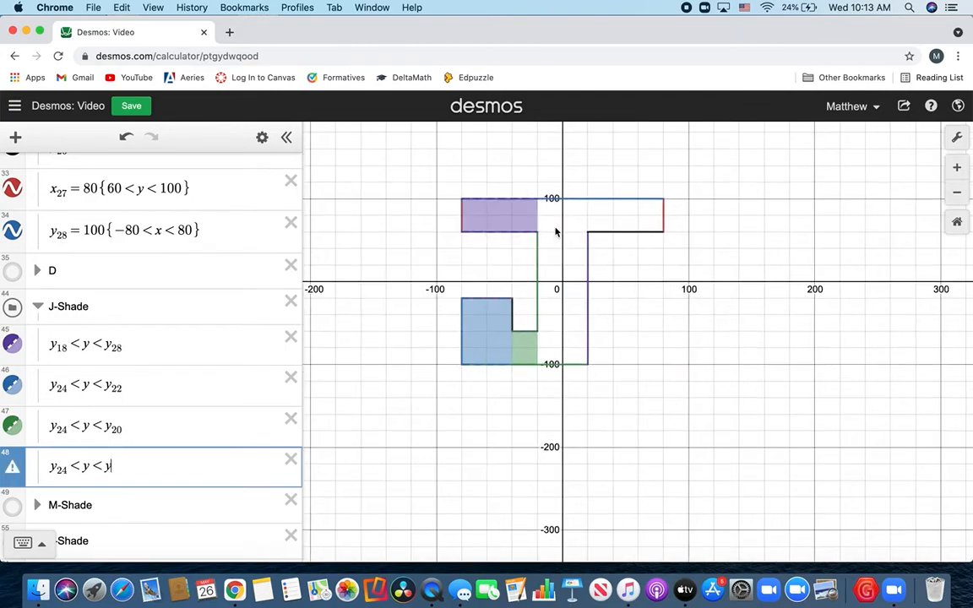
scroll(543, 300, "up", 5)
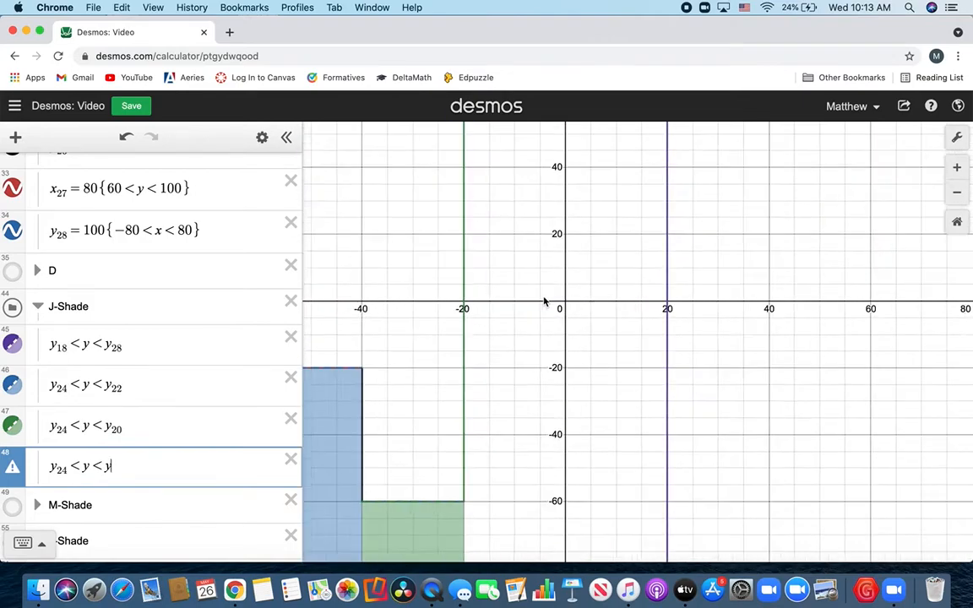
scroll(544, 302, "down", 5)
scroll(543, 301, "up", 5)
scroll(543, 301, "down", 5)
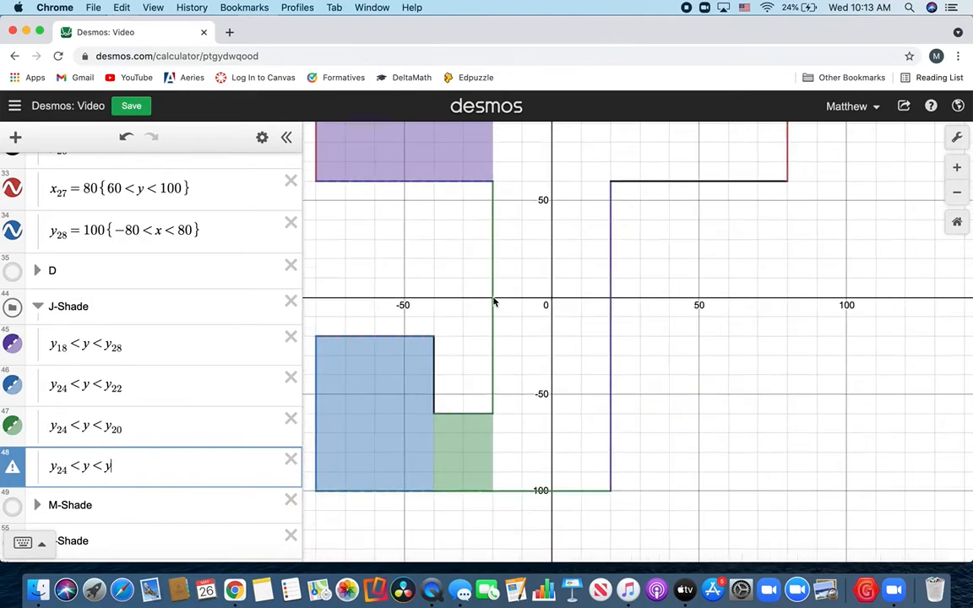
scroll(496, 303, "up", 4)
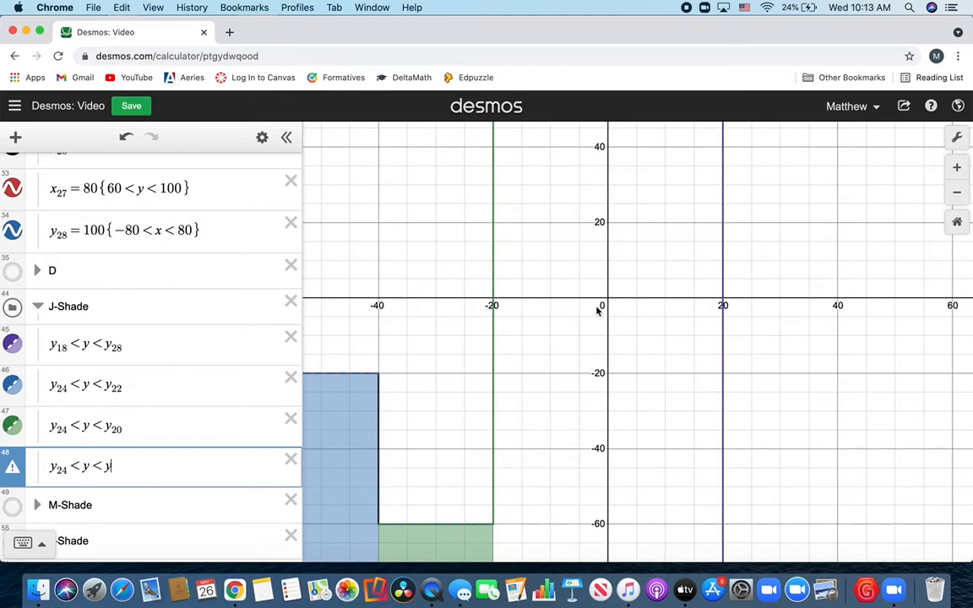
Shade the J's stem by completing its inequality as y₂₄ < y < y₂₈ with the restriction {-20 < x < 20}.
scroll(599, 309, "down", 5)
scroll(600, 309, "up", 1)
type("28")
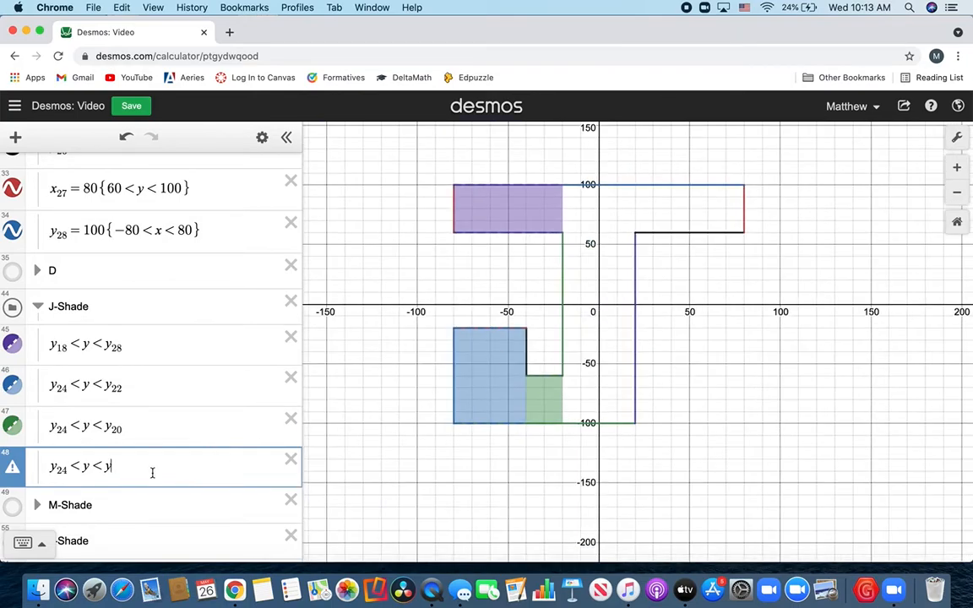
type("{")
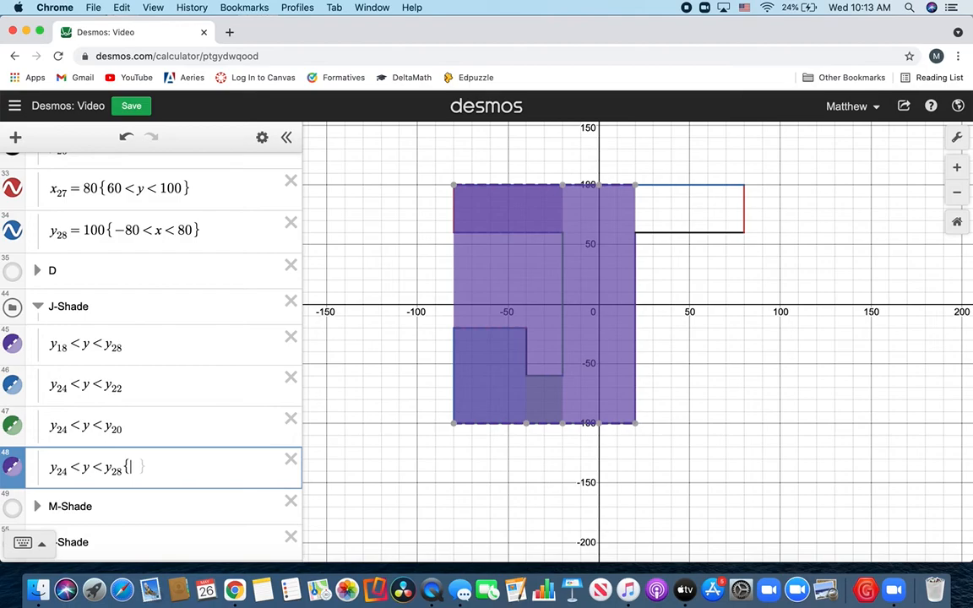
type("-20")
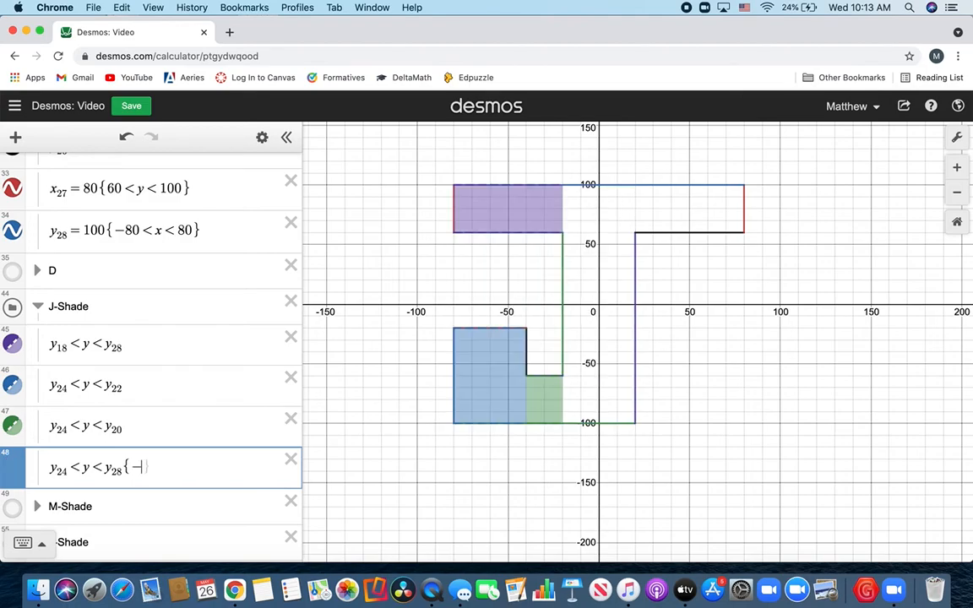
type("<x<20}")
left_click(177, 417)
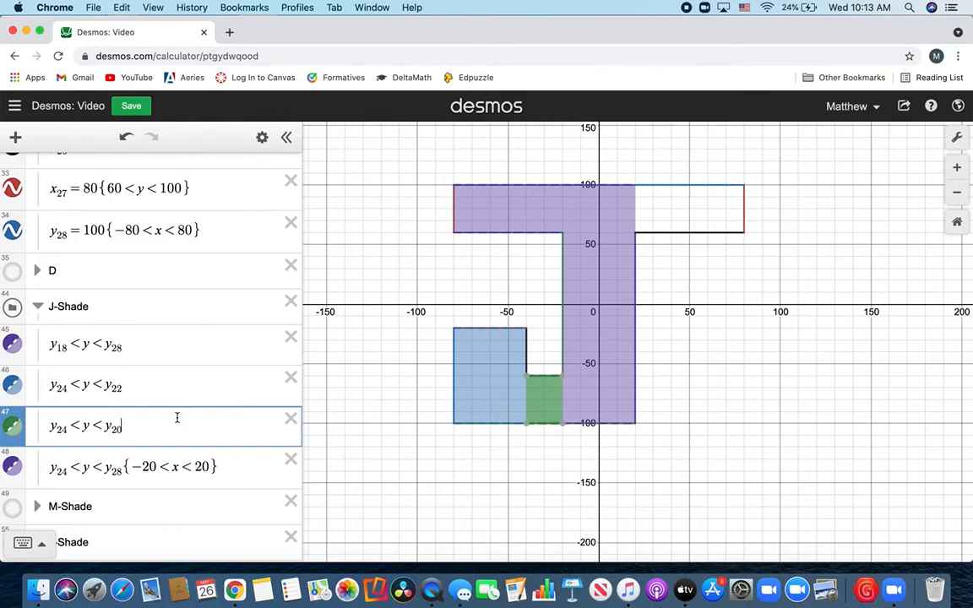
Hide and show the stem inequality's shading to check which region of the J it covers.
left_click(14, 468)
left_click(14, 468)
left_click(14, 467)
left_click(13, 468)
Hide and show lines y₂₆ and y₂₈ in the J folder to identify the bounds of the unshaded arm.
scroll(70, 278, "up", 5)
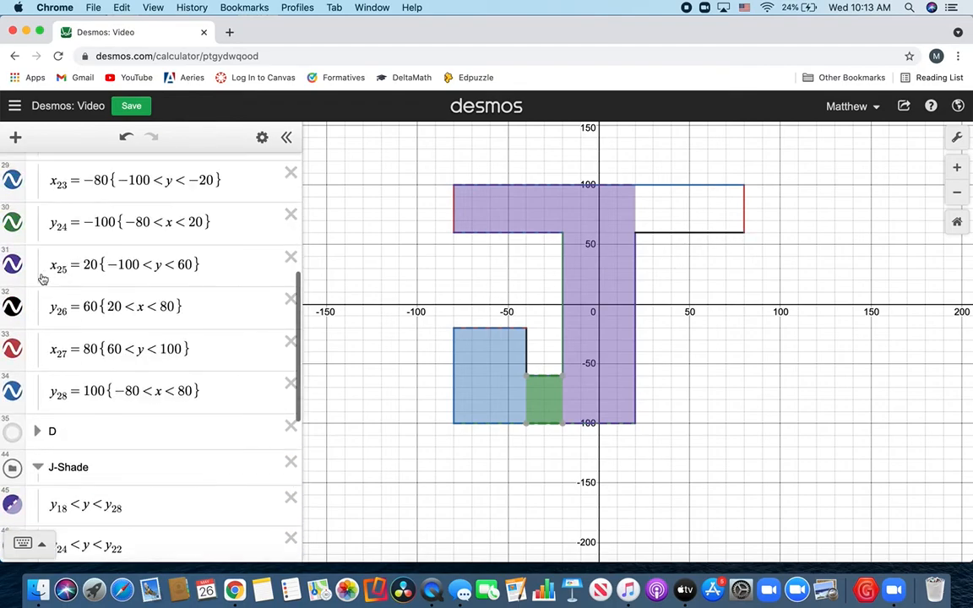
left_click(13, 308)
left_click(13, 308)
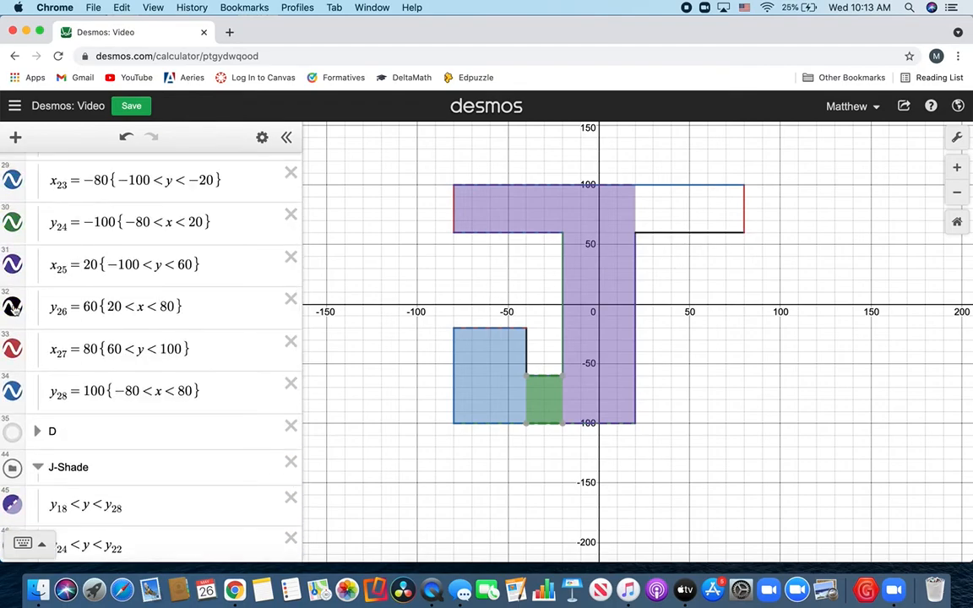
left_click(15, 393)
left_click(14, 393)
Shade the remaining arm of the J by adding the inequality y₂₆ < y < y₂₈ below the stem's inequality.
scroll(213, 423, "down", 3)
scroll(213, 423, "down", 2)
left_click(239, 434)
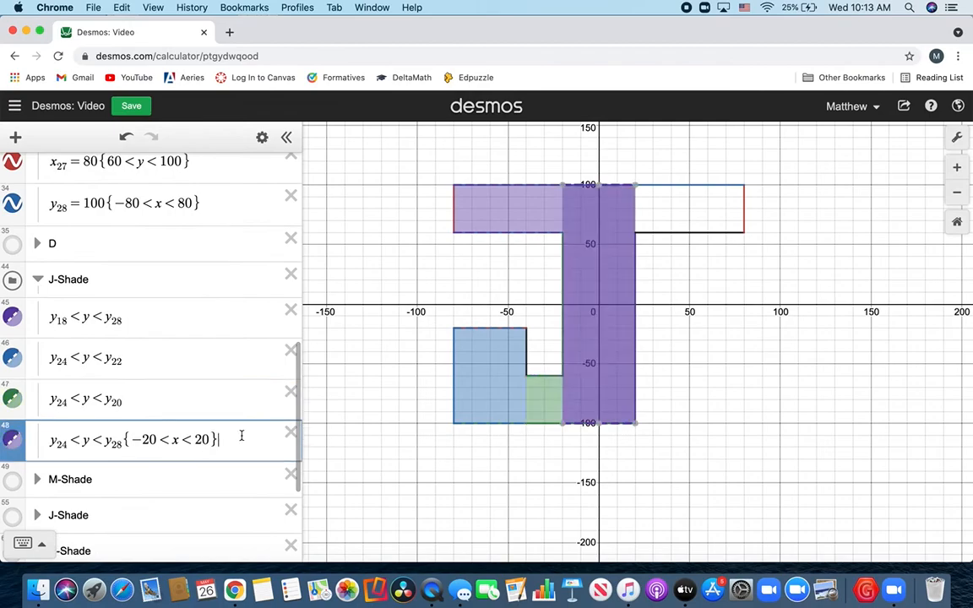
key("Return")
type("y_26")
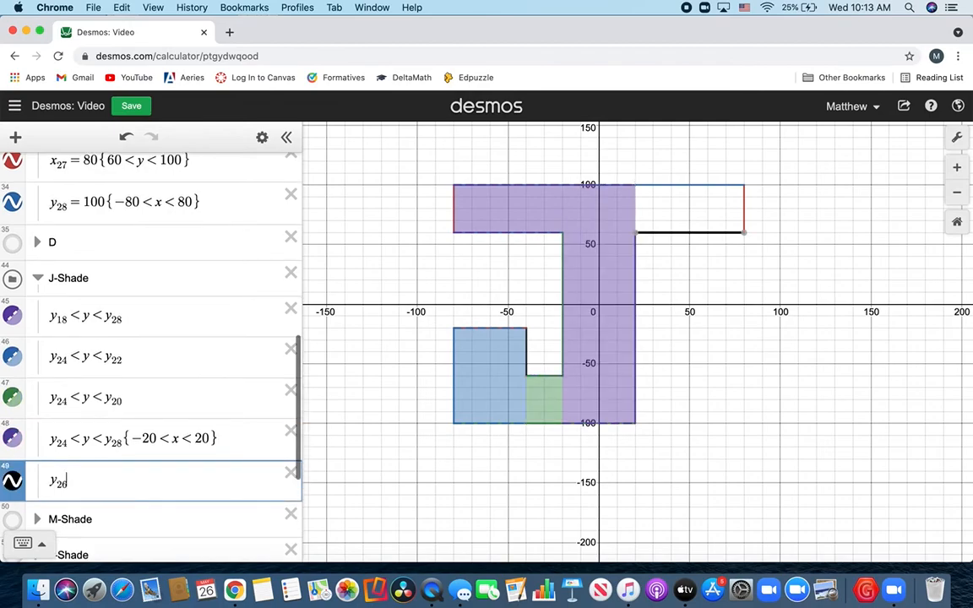
type("<y<")
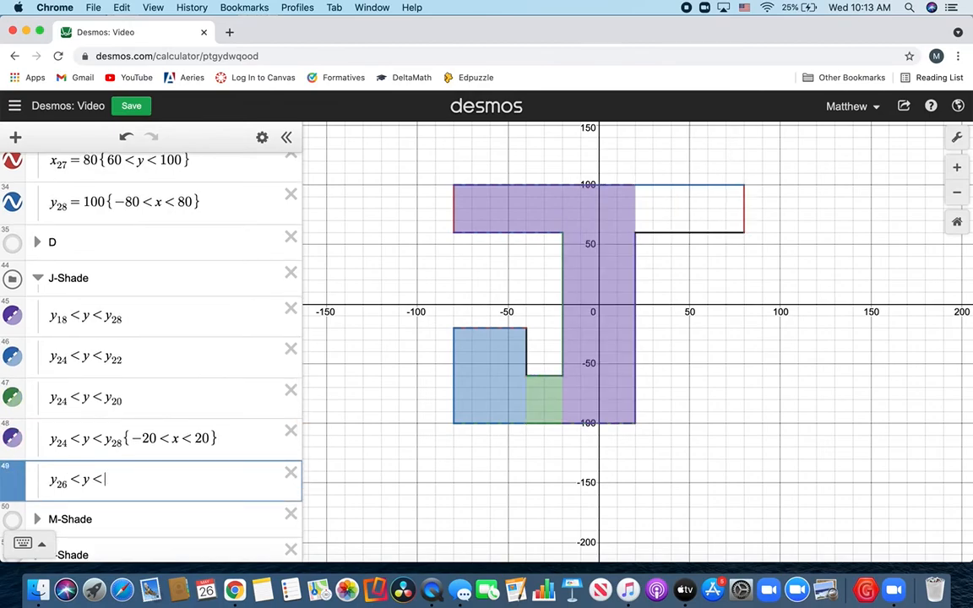
type("y_28")
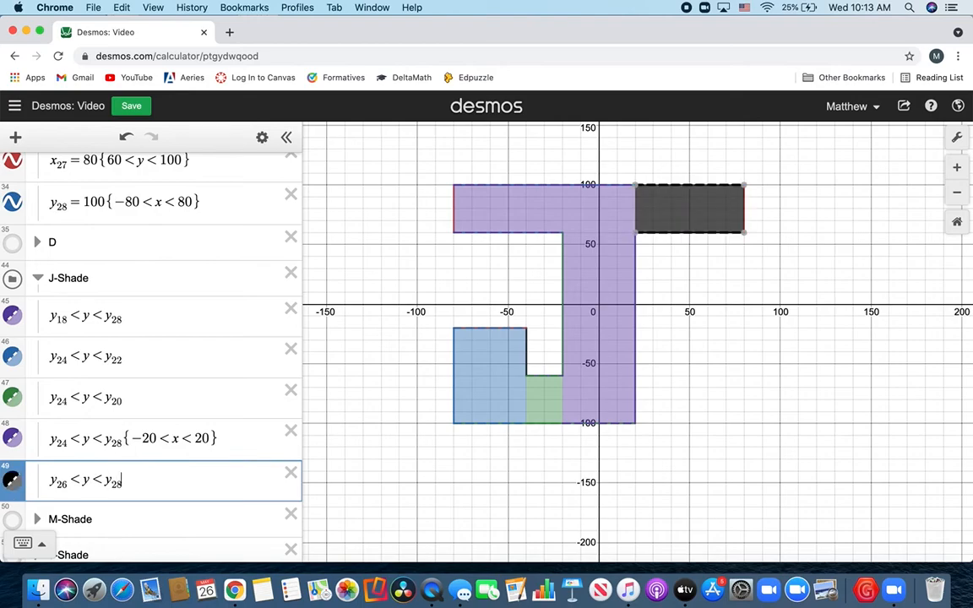
left_click(362, 436)
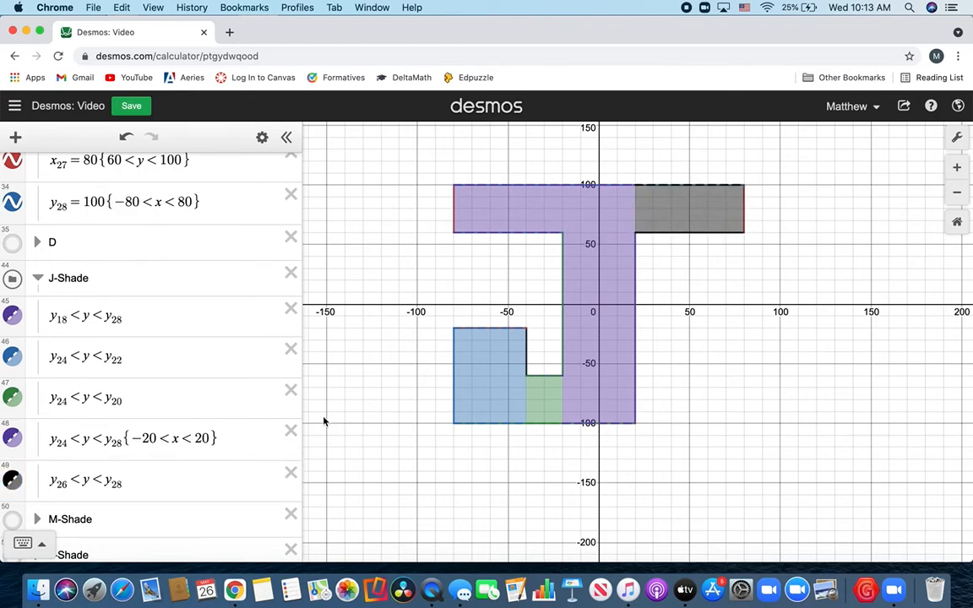
View the line and fill style options of the inequality y₂₄ < y < y₂₂.
left_click(261, 144)
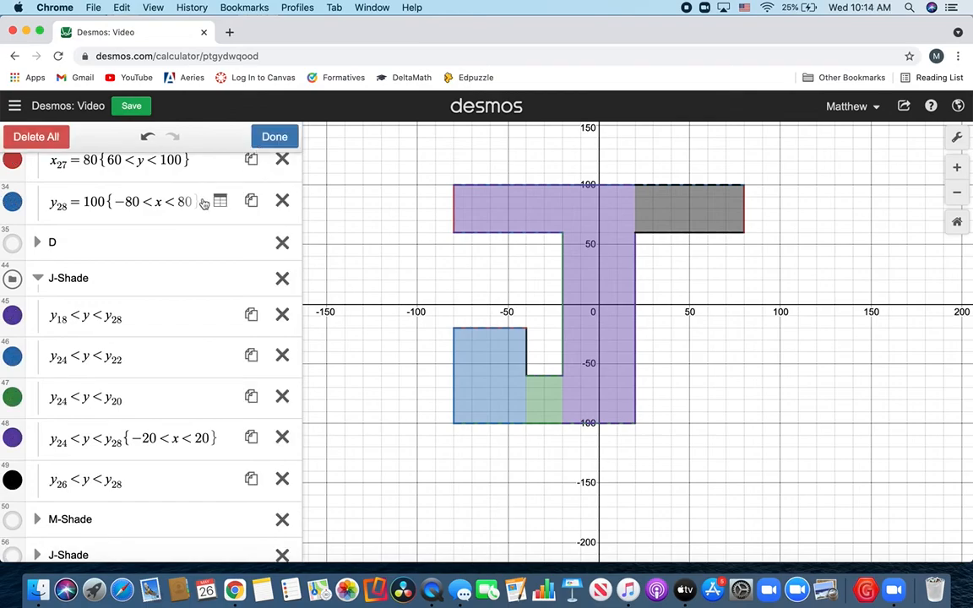
left_click(16, 360)
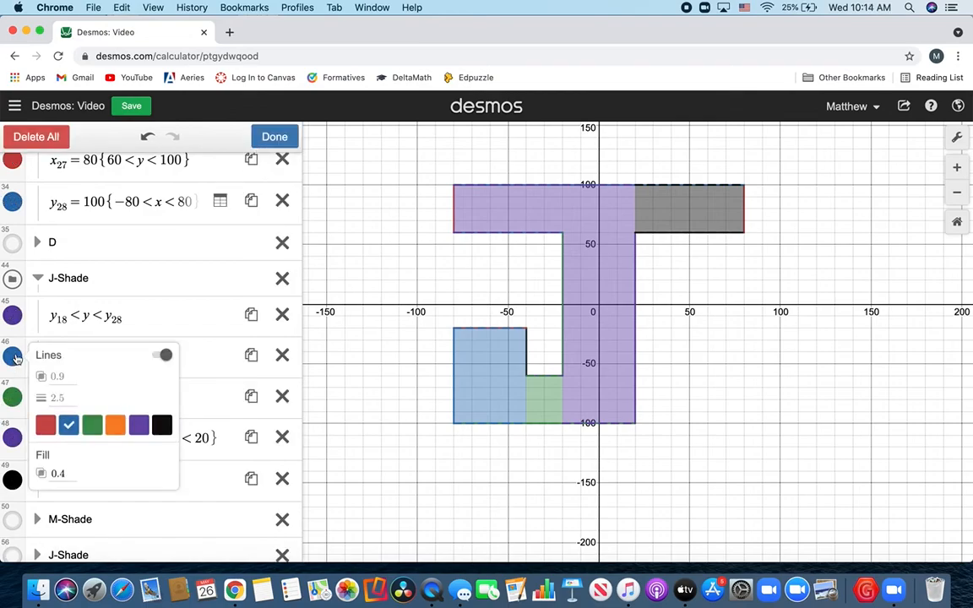
left_click(191, 289)
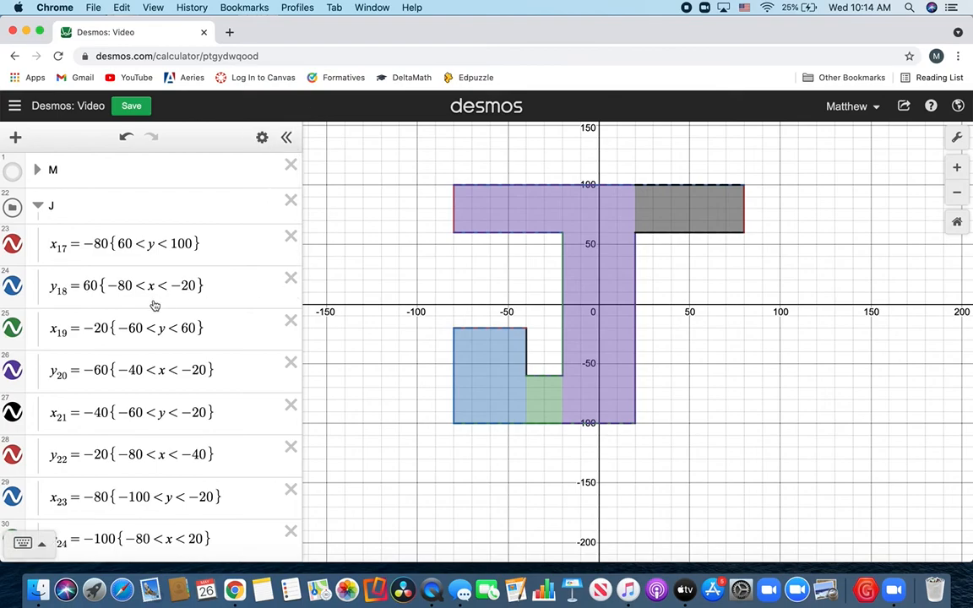
Collapse the J folder, then look through the M folder's line equations and collapse that folder too.
left_click(37, 205)
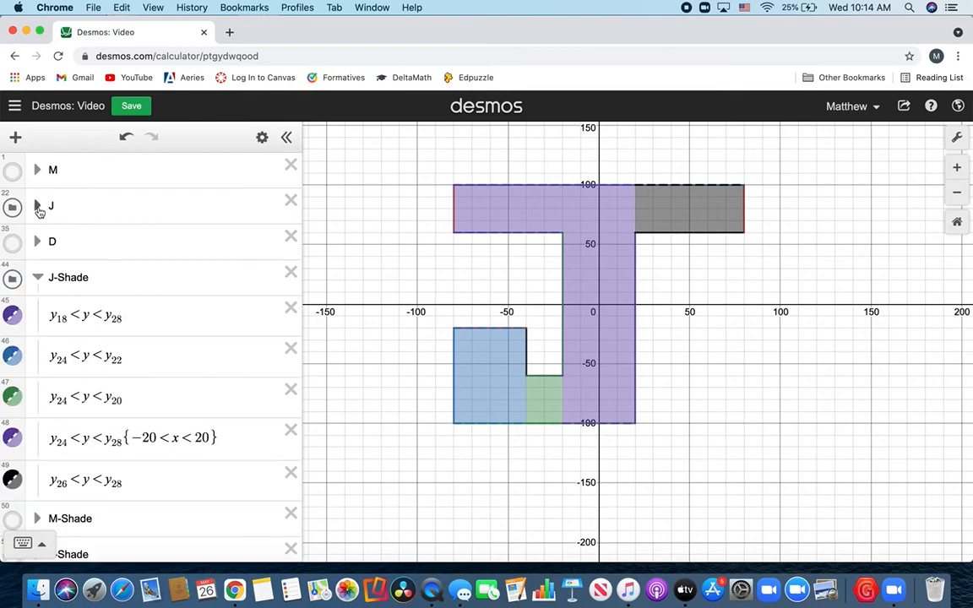
left_click(38, 171)
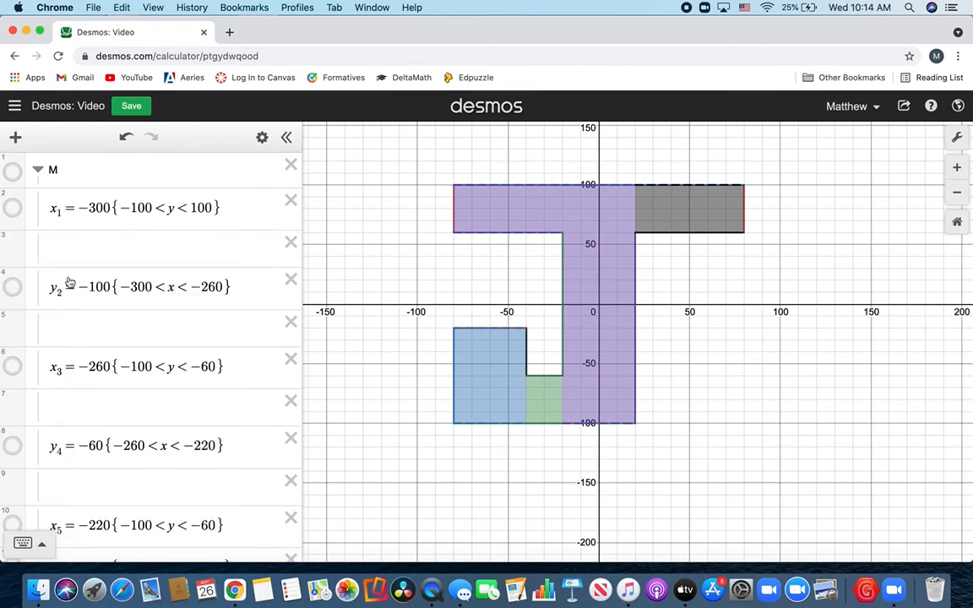
scroll(70, 279, "down", 3)
scroll(68, 277, "up", 5)
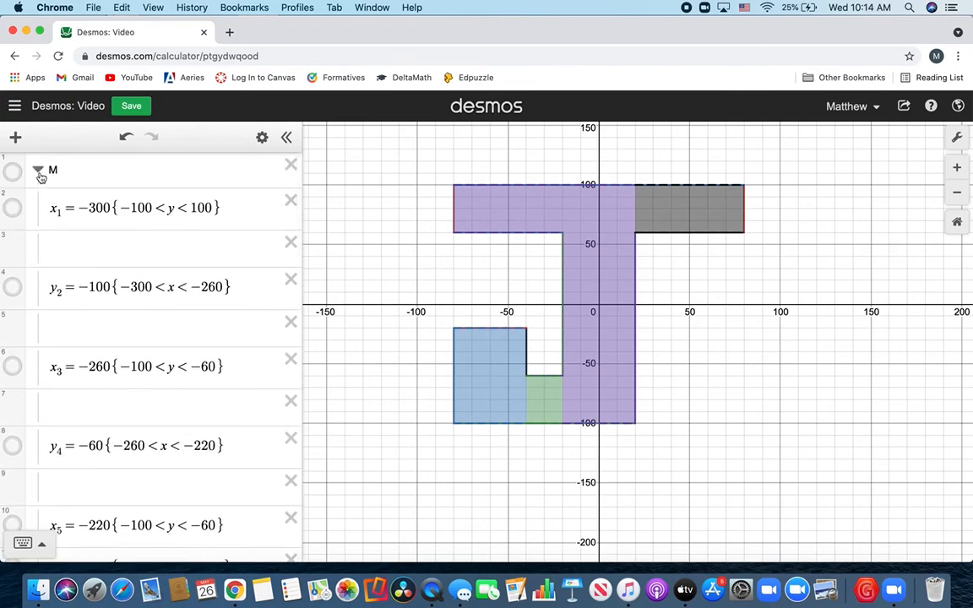
left_click(37, 169)
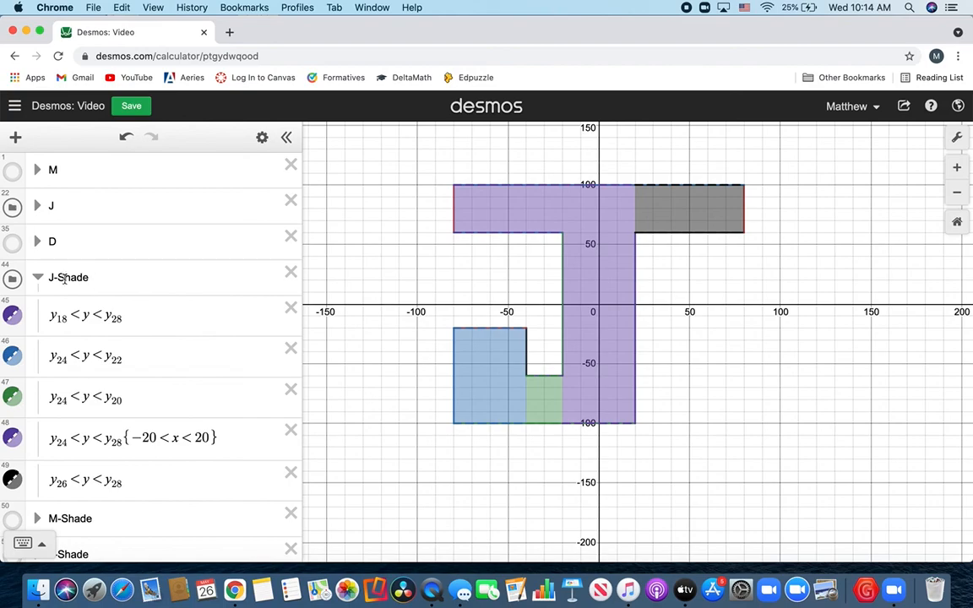